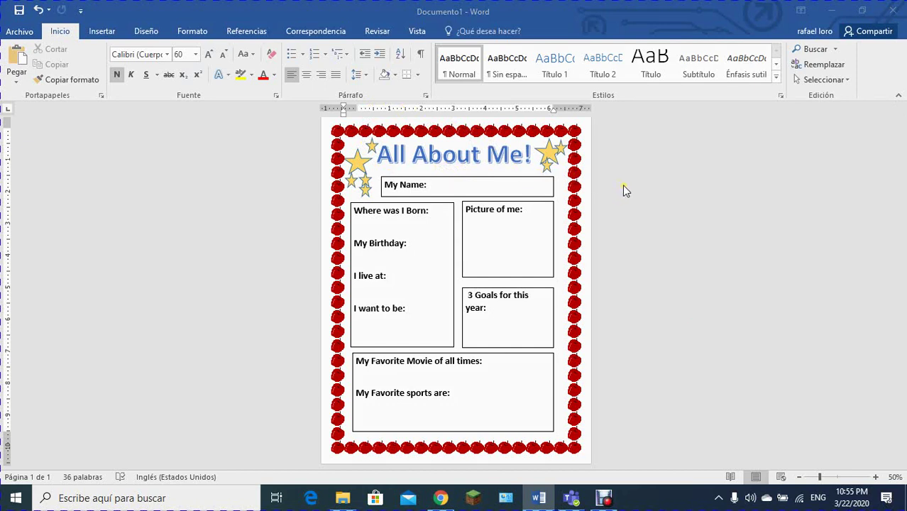
Step: Search Windows for 'word' to locate the Word 2016 app
{"action": "left_click", "coordinate": [871, 7]}
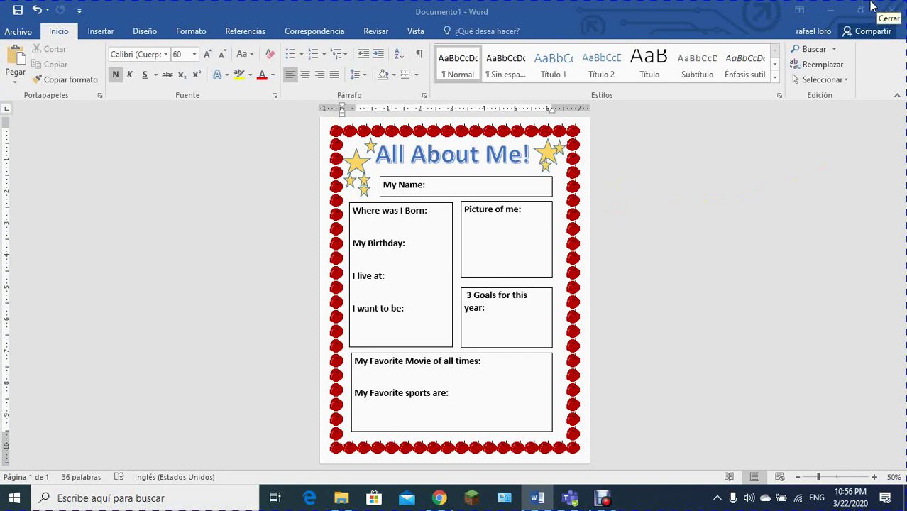
{"action": "left_click", "coordinate": [893, 3]}
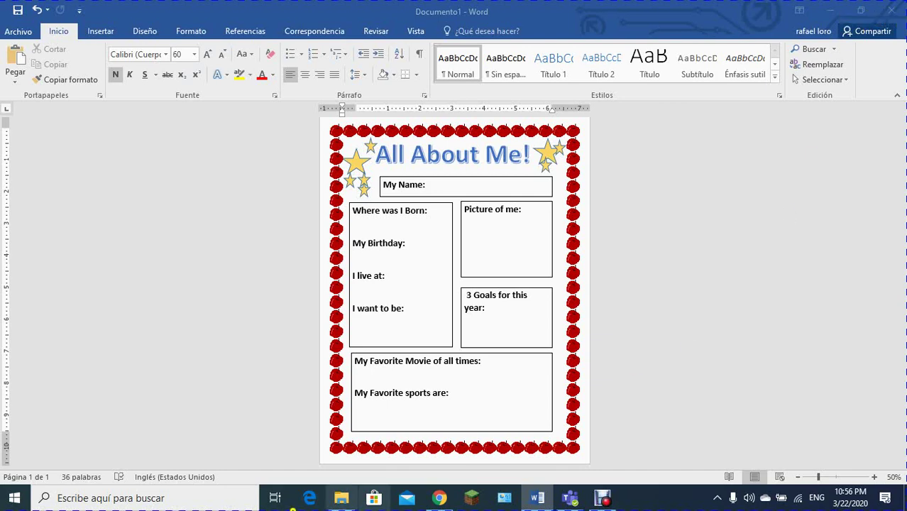
{"action": "left_click", "coordinate": [86, 499]}
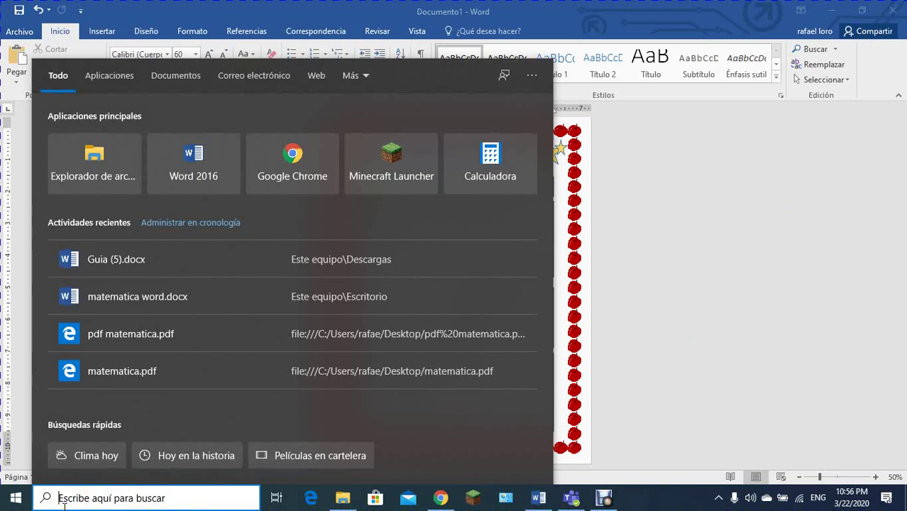
{"action": "type", "text": "word"}
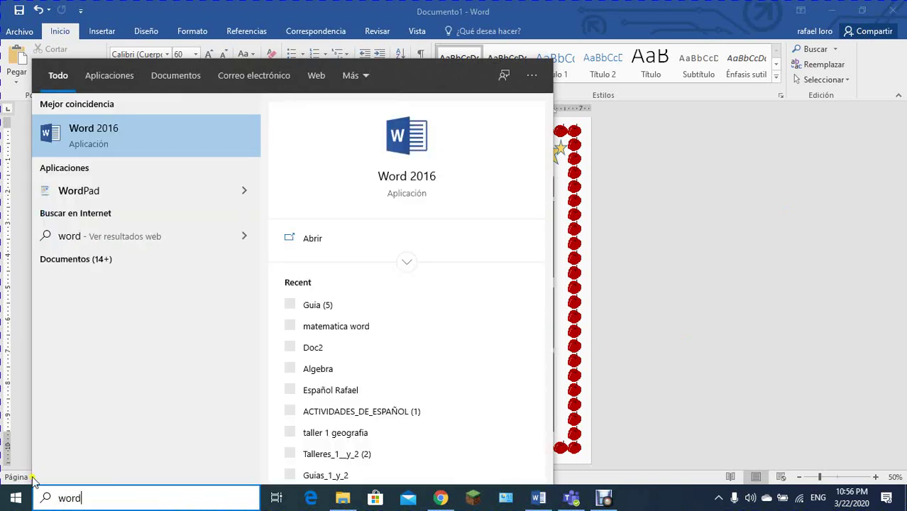
Step: Launch Word 2016 and create a blank document, Documento2
{"action": "left_click", "coordinate": [114, 132]}
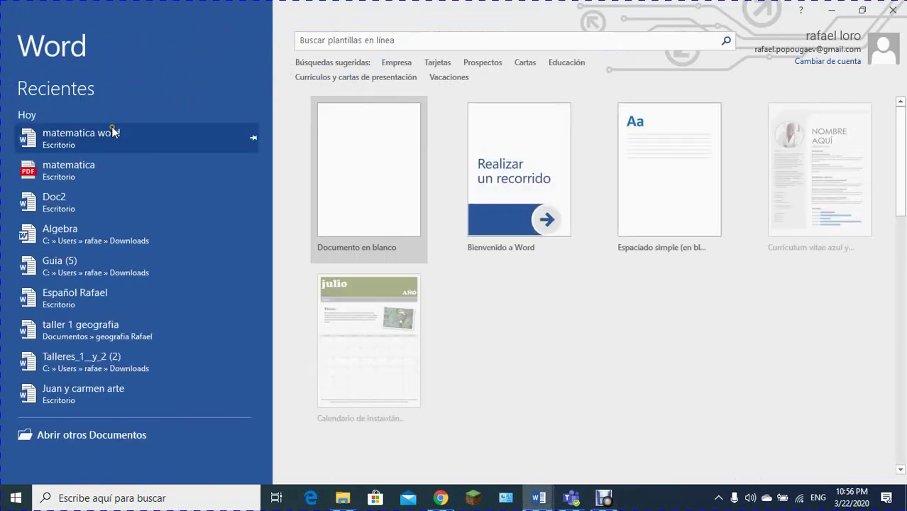
{"action": "left_click", "coordinate": [355, 153]}
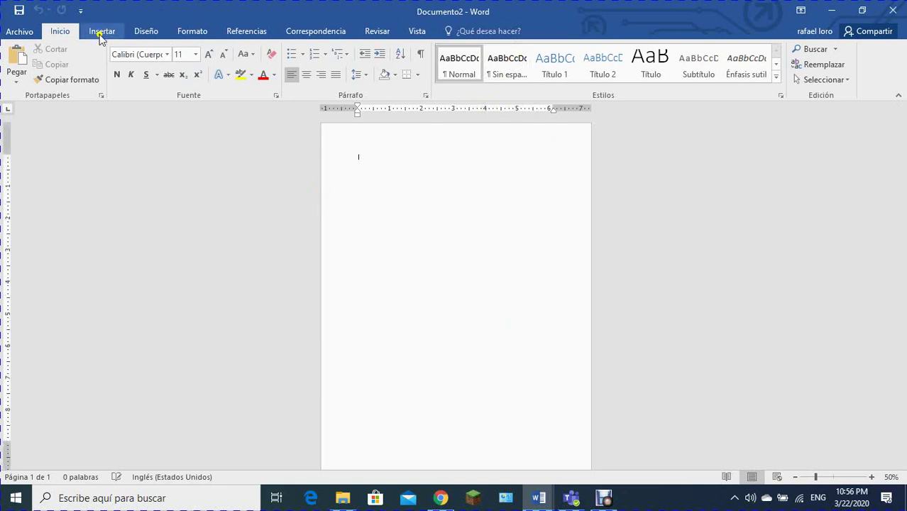
Step: Apply the balloon art page border at 24 pt width
{"action": "left_click", "coordinate": [139, 31]}
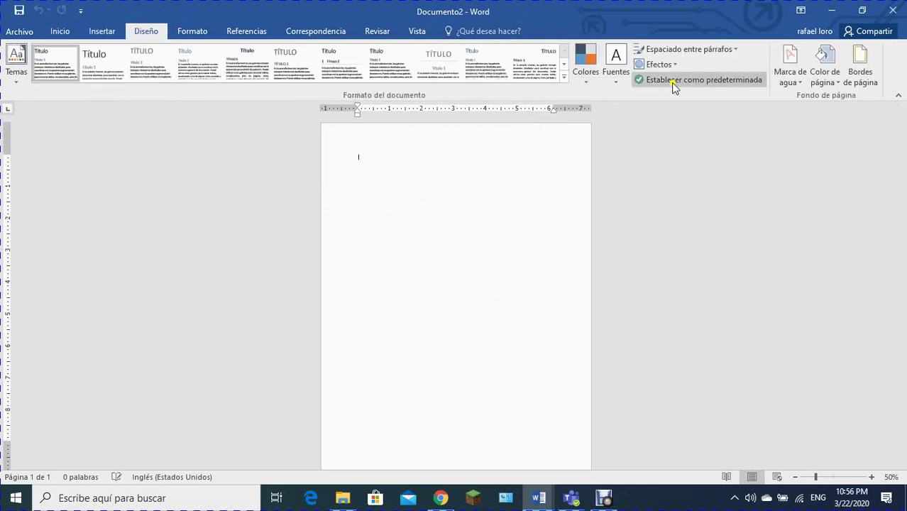
{"action": "left_click", "coordinate": [861, 65]}
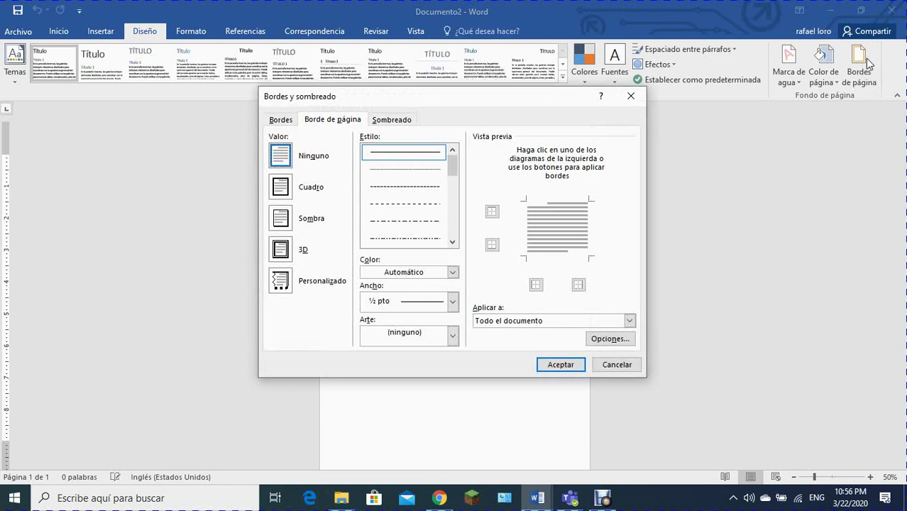
{"action": "left_click", "coordinate": [453, 336]}
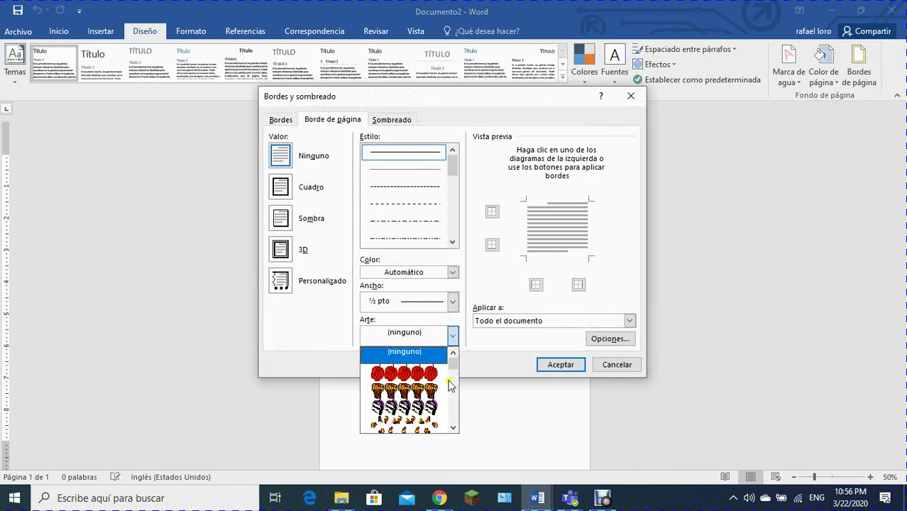
{"action": "scroll", "coordinate": [443, 405], "scroll_direction": "down", "scroll_amount": 5}
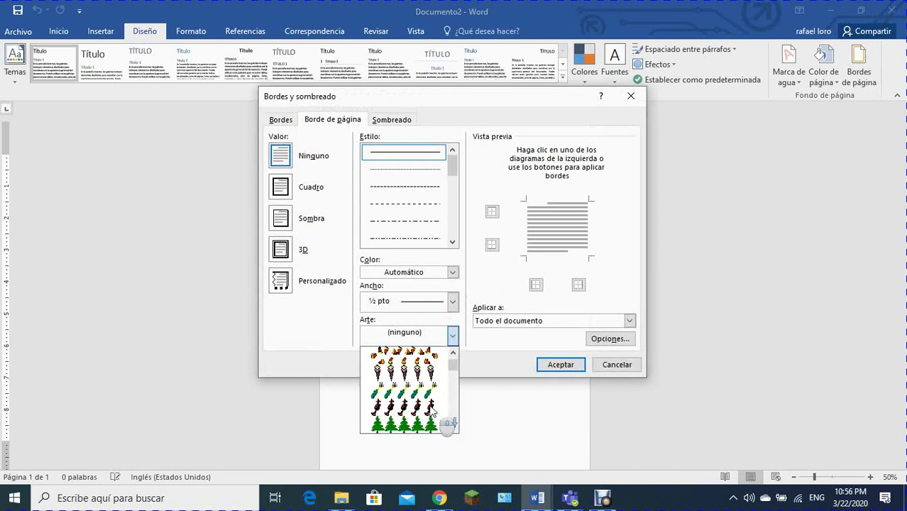
{"action": "scroll", "coordinate": [431, 410], "scroll_direction": "down", "scroll_amount": 8}
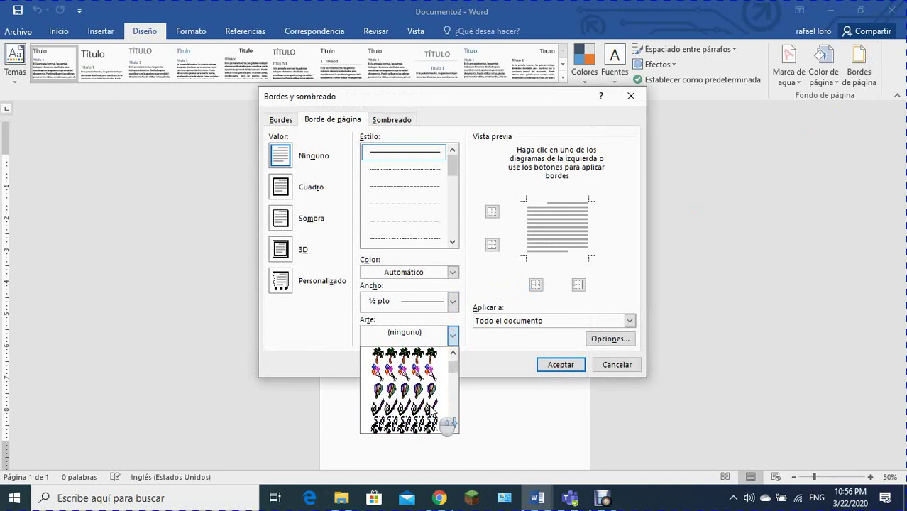
{"action": "left_click", "coordinate": [407, 368]}
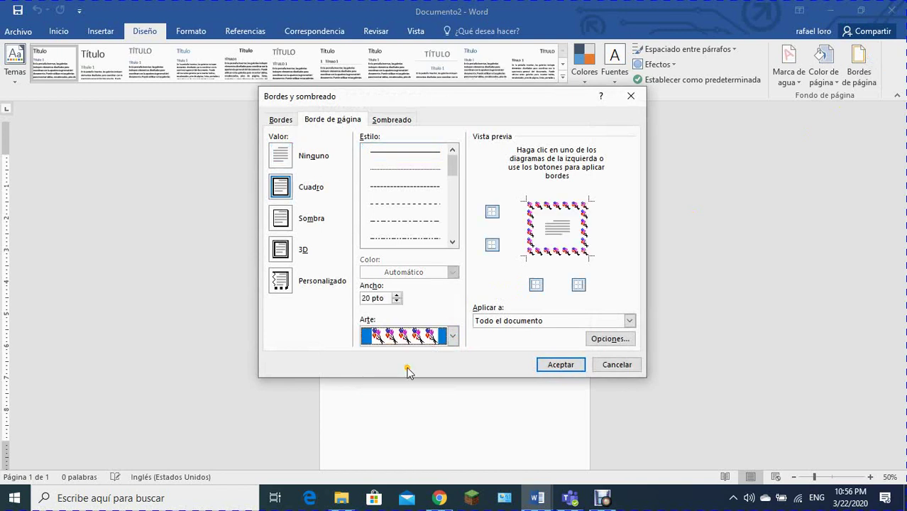
{"action": "left_click", "coordinate": [398, 295]}
{"action": "left_click", "coordinate": [397, 295]}
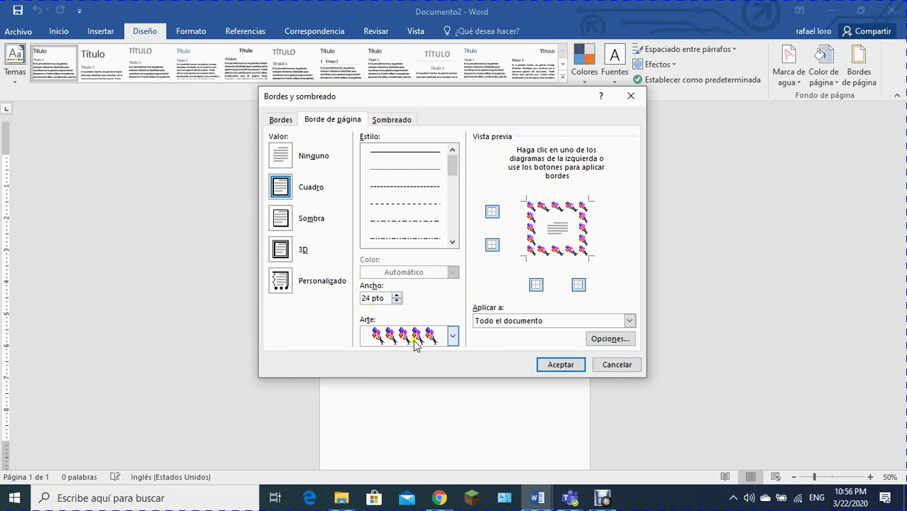
{"action": "left_click", "coordinate": [560, 365]}
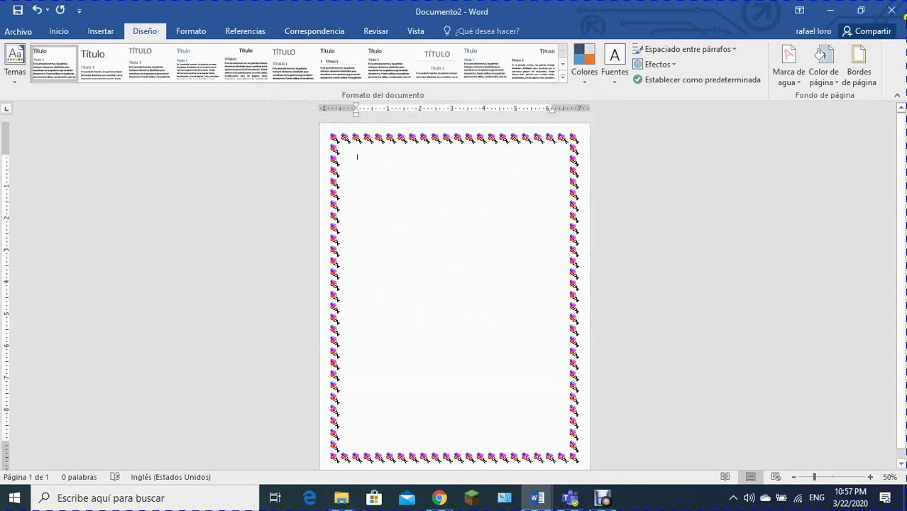
Step: Widen the balloon page border to 31 pt and zoom the page to 124%
{"action": "left_click", "coordinate": [859, 65]}
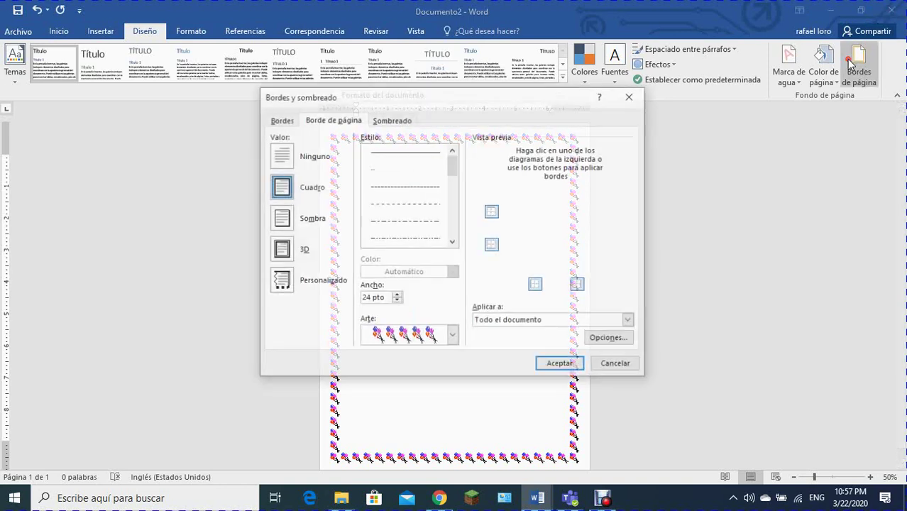
{"action": "left_click", "coordinate": [398, 296]}
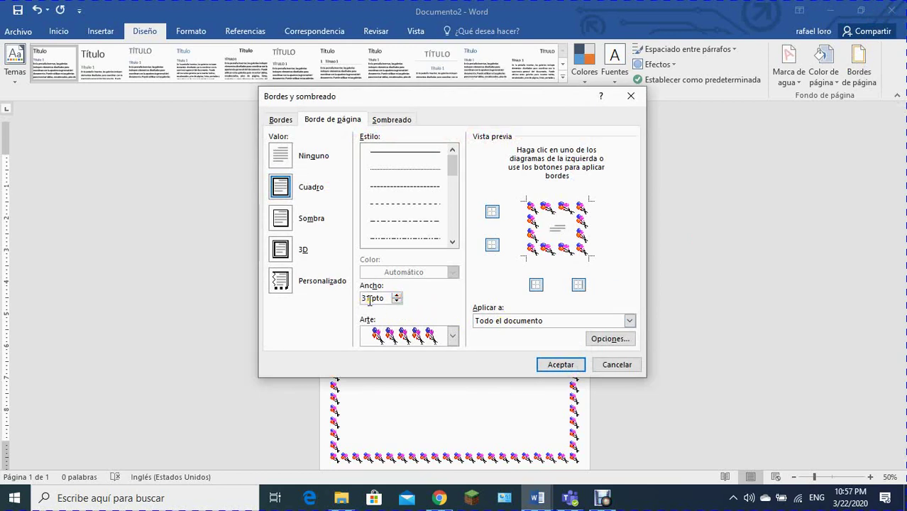
{"action": "left_click", "coordinate": [579, 365]}
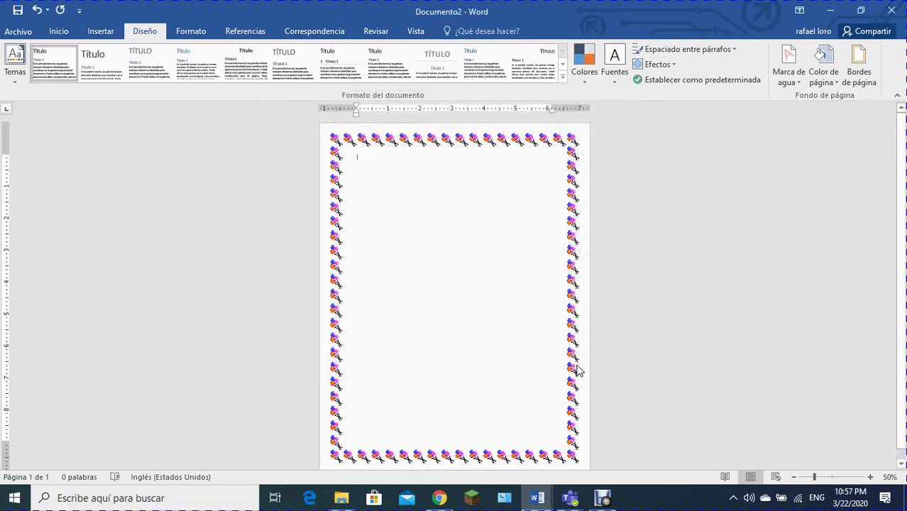
{"action": "left_click", "coordinate": [834, 477]}
Step: Type the title 'All About Me!' at 60 pt in the orange outlined text effect, then start a new line
{"action": "scroll", "coordinate": [897, 177], "scroll_direction": "up", "scroll_amount": 2}
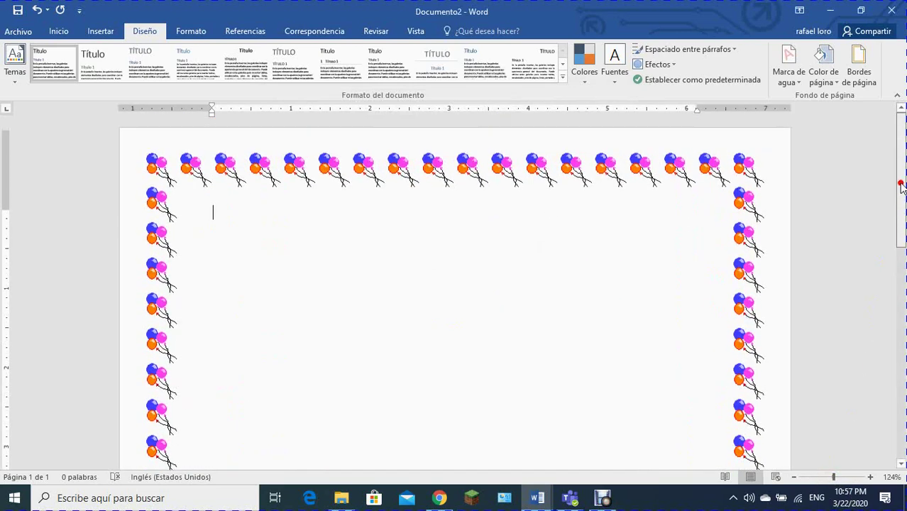
{"action": "left_click", "coordinate": [61, 36]}
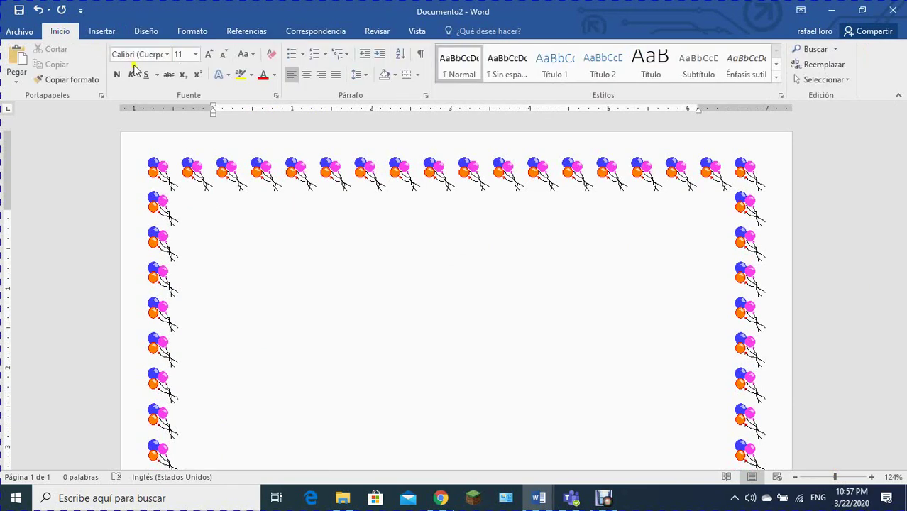
{"action": "left_click", "coordinate": [221, 75]}
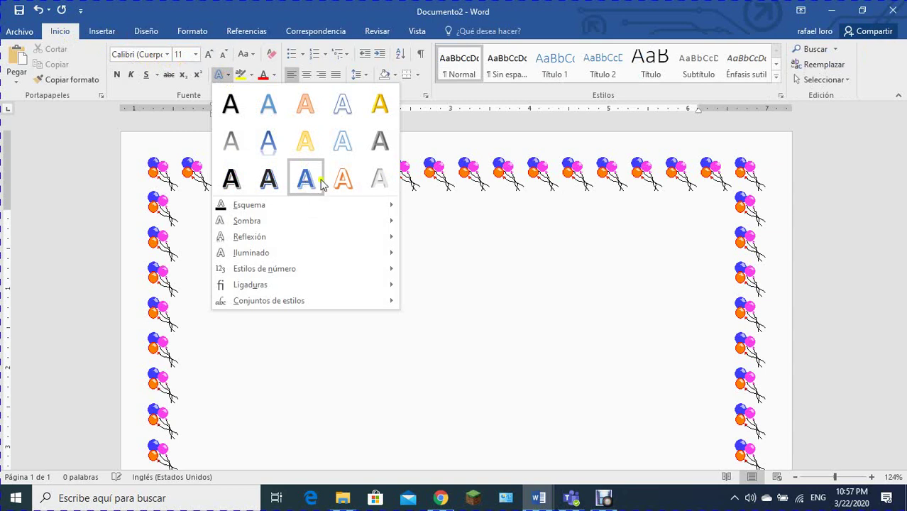
{"action": "left_click", "coordinate": [304, 106]}
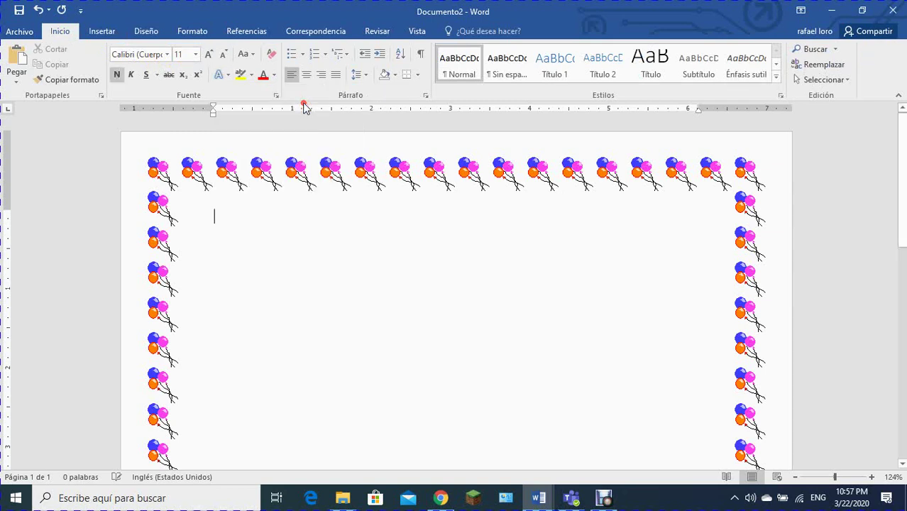
{"action": "left_click", "coordinate": [196, 55]}
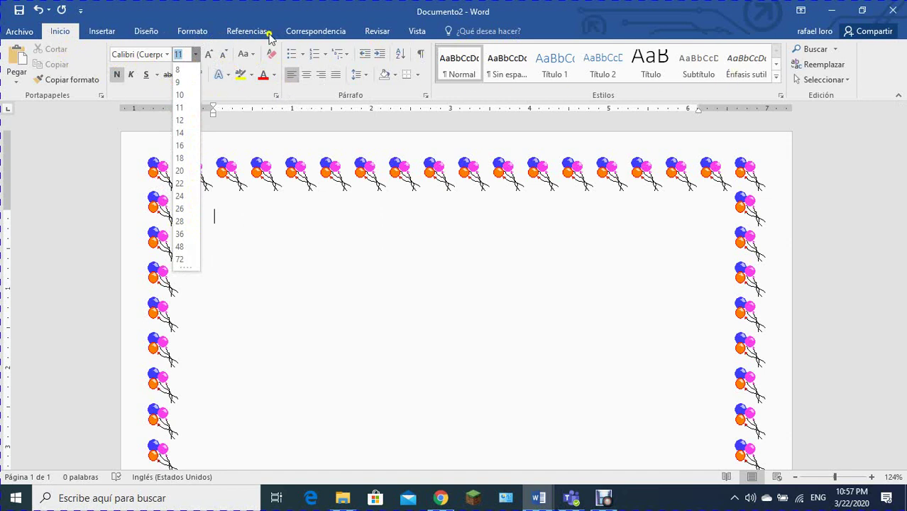
{"action": "left_click", "coordinate": [180, 248]}
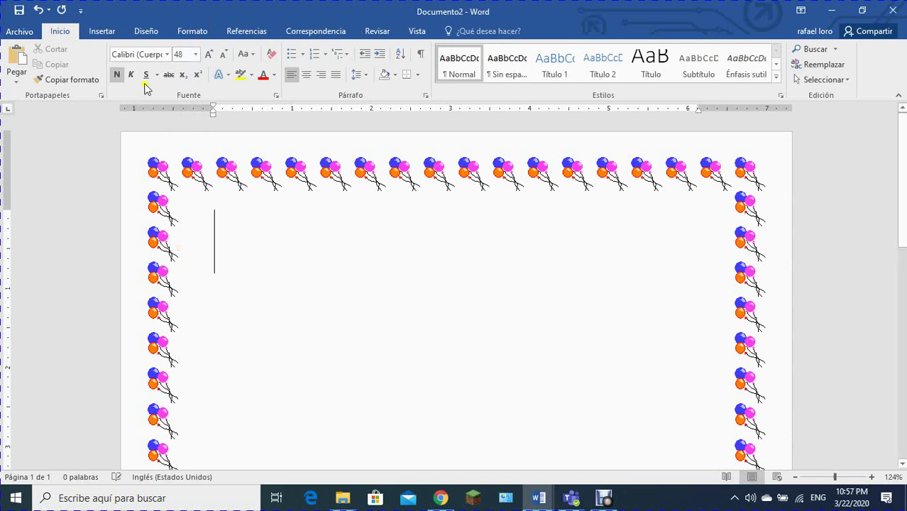
{"action": "left_click", "coordinate": [179, 51]}
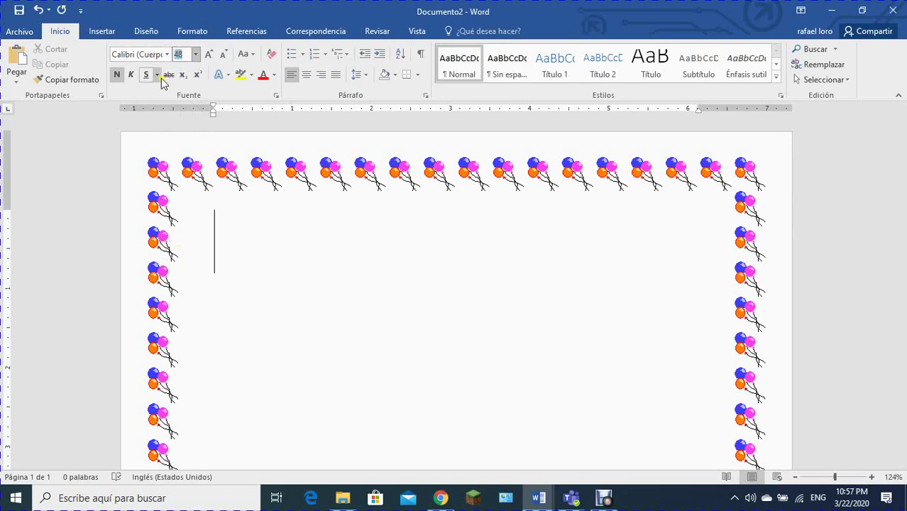
{"action": "key", "text": "Return"}
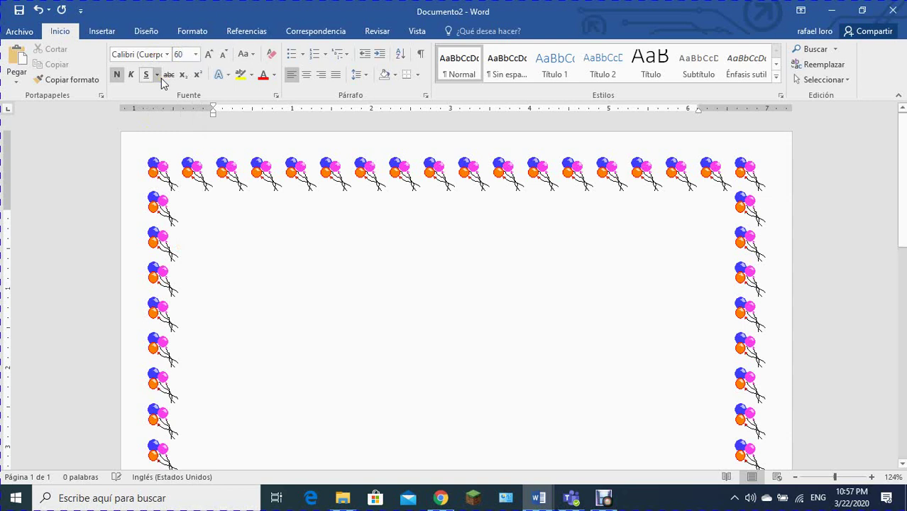
{"action": "type", "text": "A"}
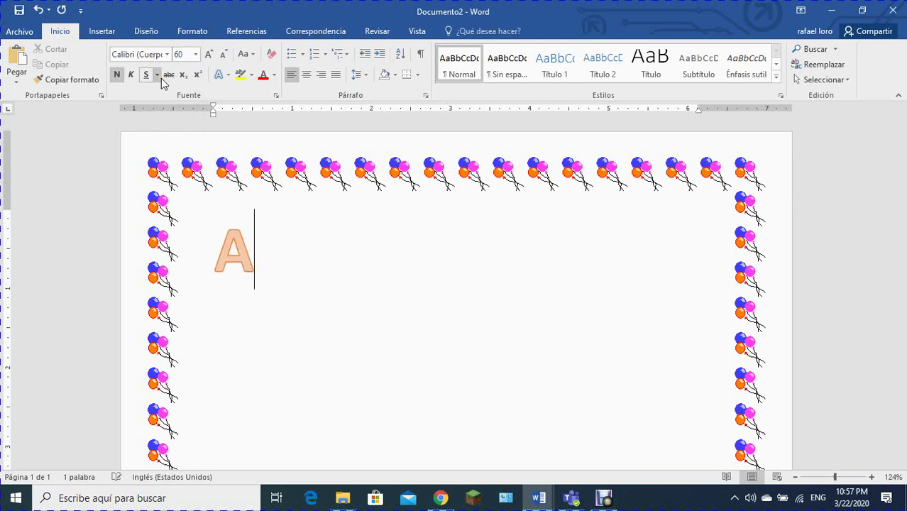
{"action": "type", "text": "ll Ab"}
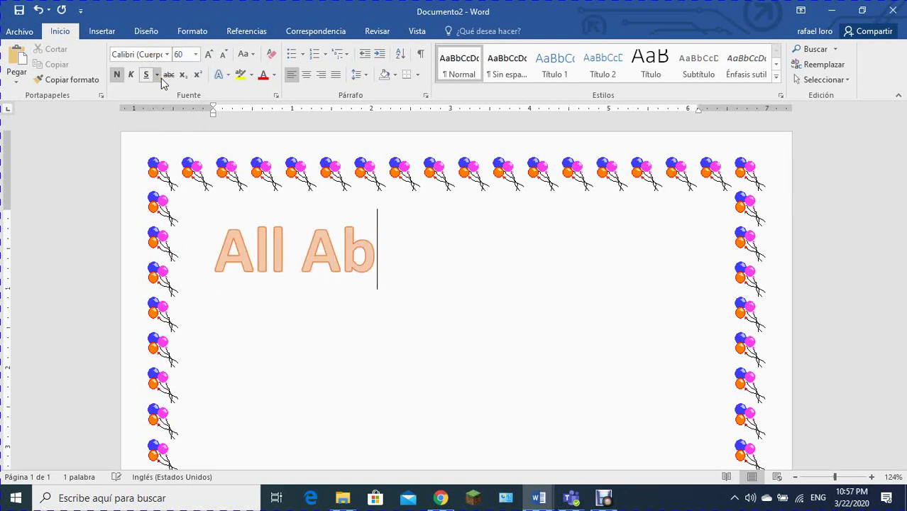
{"action": "type", "text": "out Me!"}
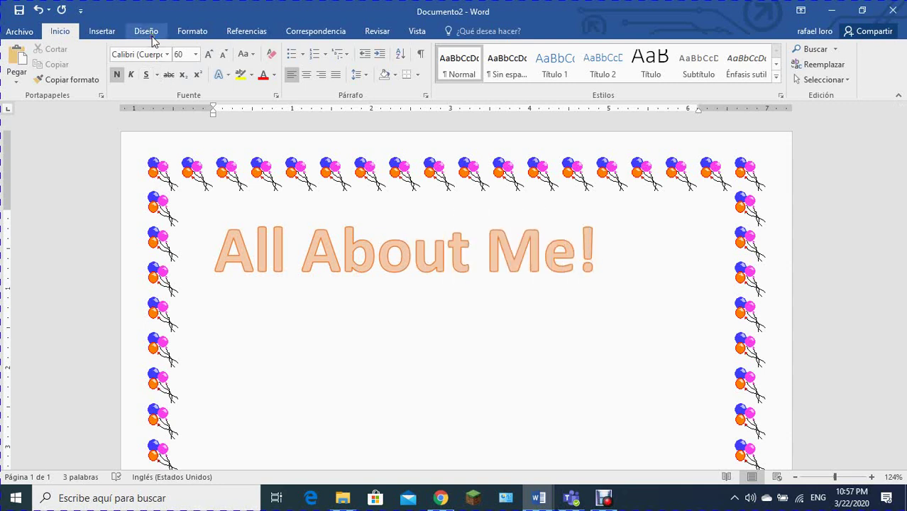
{"action": "key", "text": "Return"}
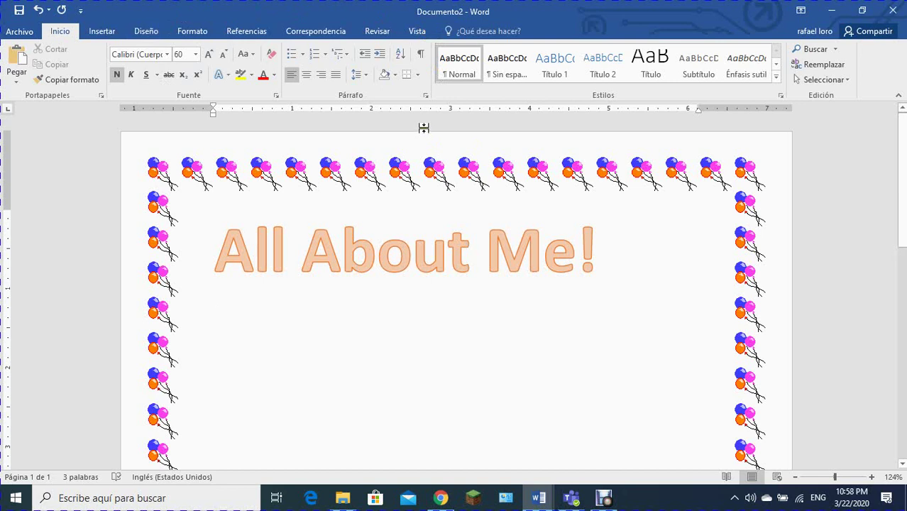
Step: Insert a simple text box, move it under the title and widen it to 5.12"
{"action": "left_click", "coordinate": [103, 33]}
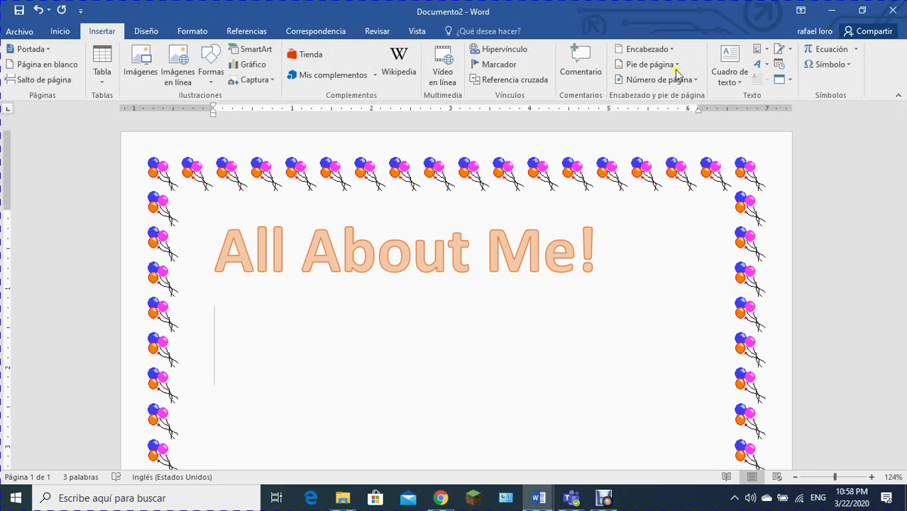
{"action": "left_click", "coordinate": [739, 62]}
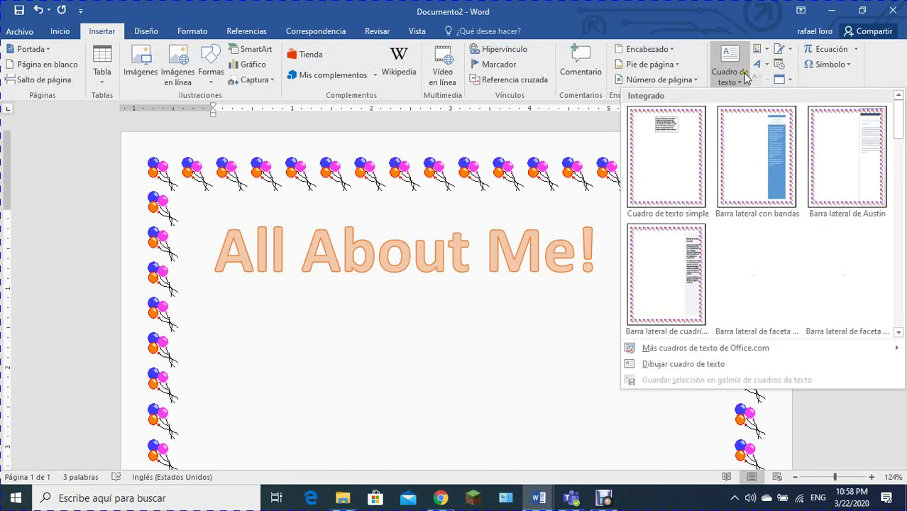
{"action": "left_click", "coordinate": [678, 126]}
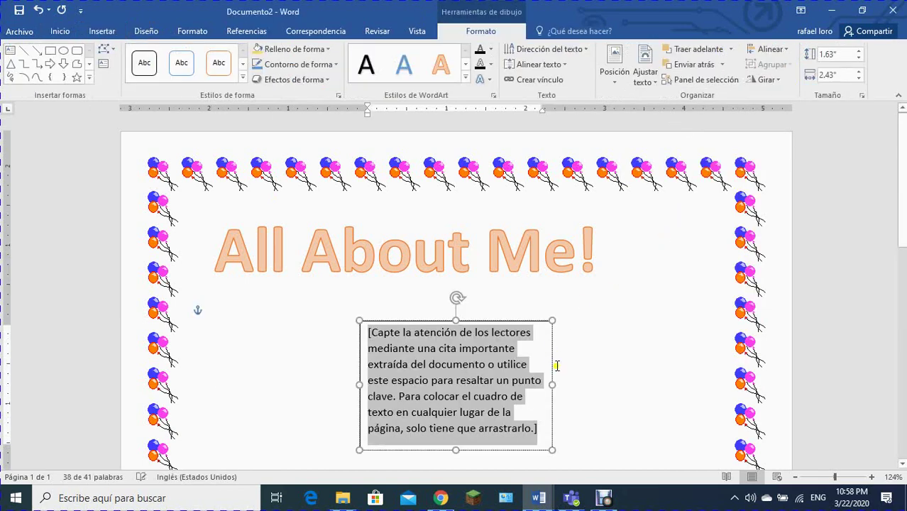
{"action": "left_click_drag", "start_coordinate": [552, 385], "coordinate": [688, 349]}
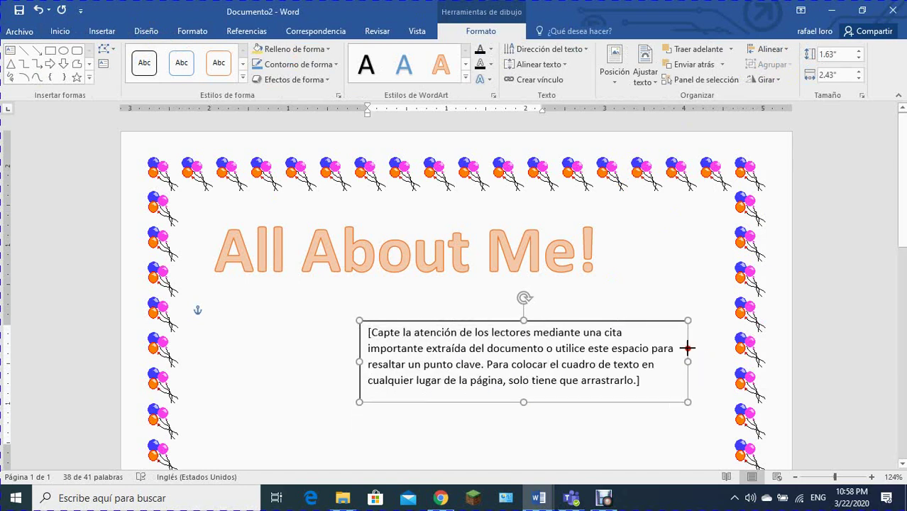
{"action": "left_click_drag", "start_coordinate": [594, 322], "coordinate": [609, 298]}
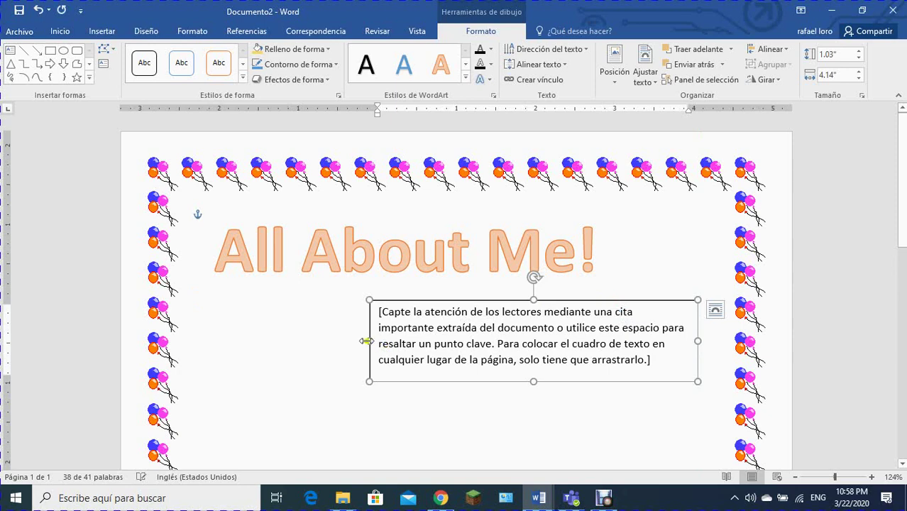
{"action": "left_click_drag", "start_coordinate": [366, 342], "coordinate": [292, 327]}
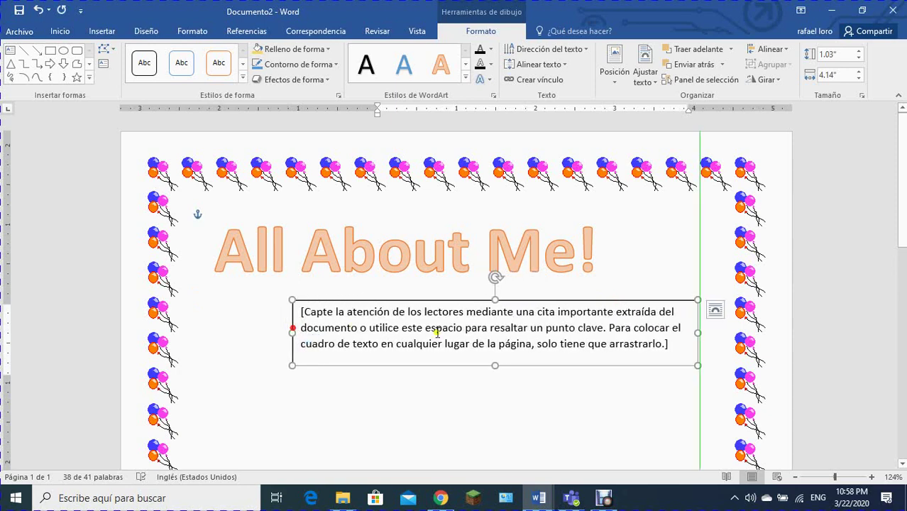
Step: Delete the text box's placeholder text
{"action": "left_click_drag", "start_coordinate": [669, 346], "coordinate": [300, 305]}
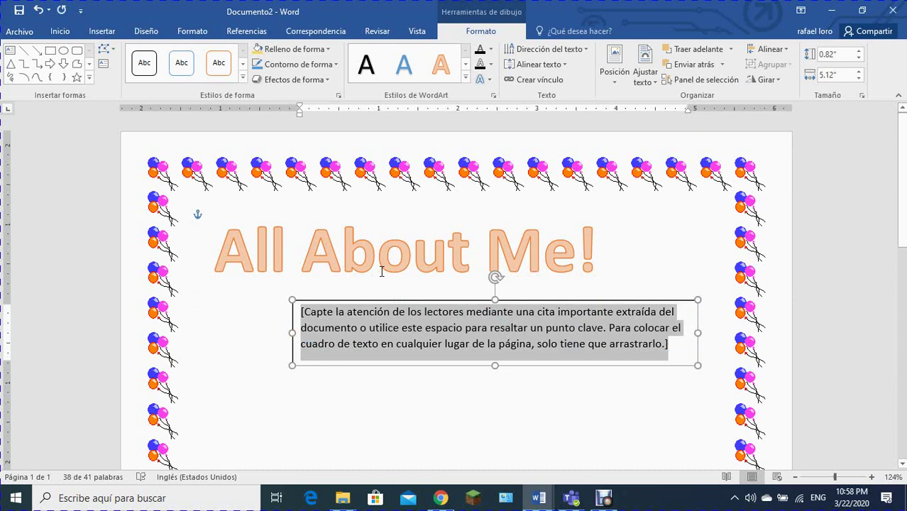
{"action": "left_click", "coordinate": [375, 395]}
{"action": "triple_click", "coordinate": [320, 318]}
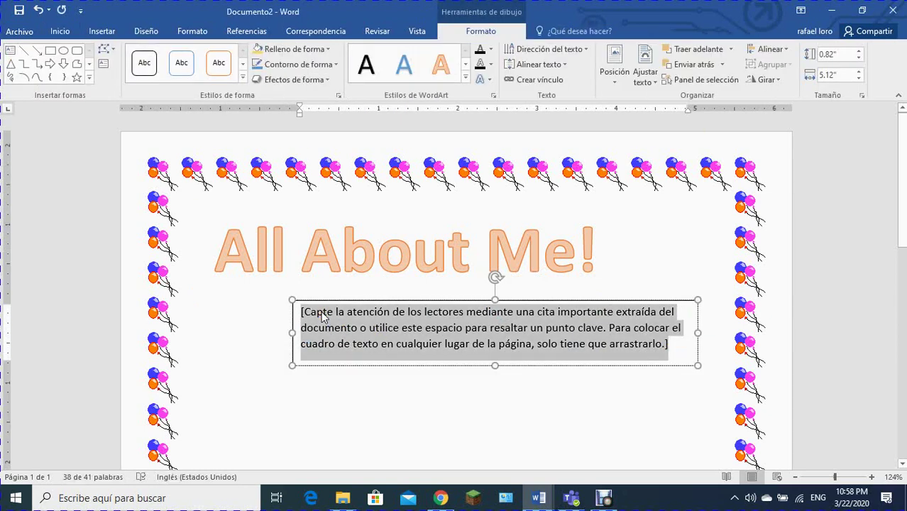
{"action": "key", "text": "Delete"}
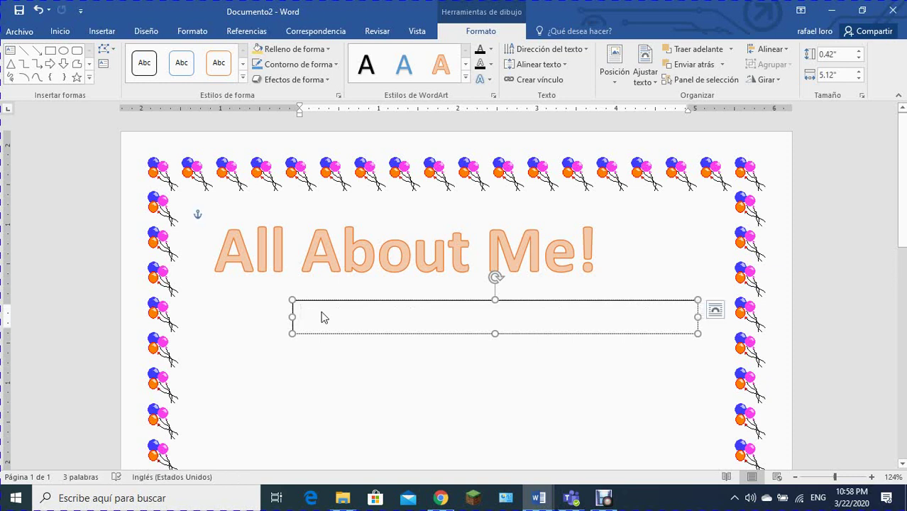
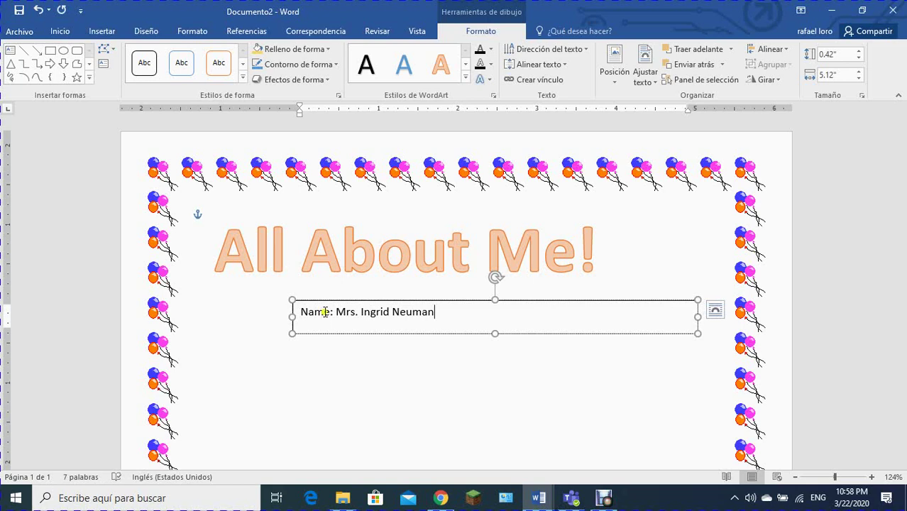
Step: Type the Name line with the teacher's name and narrow the text box to 3.13"
{"action": "scroll", "coordinate": [325, 324], "scroll_direction": "down", "scroll_amount": 2}
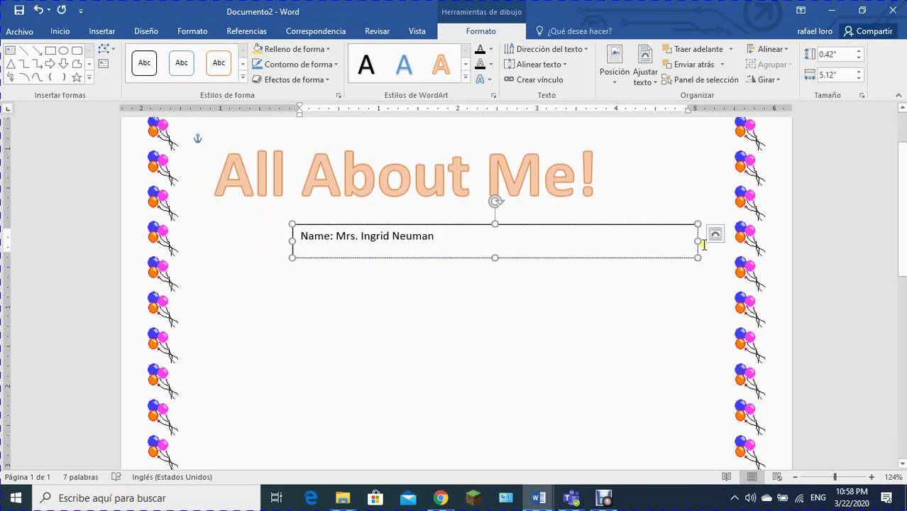
{"action": "left_click_drag", "start_coordinate": [695, 241], "coordinate": [539, 255]}
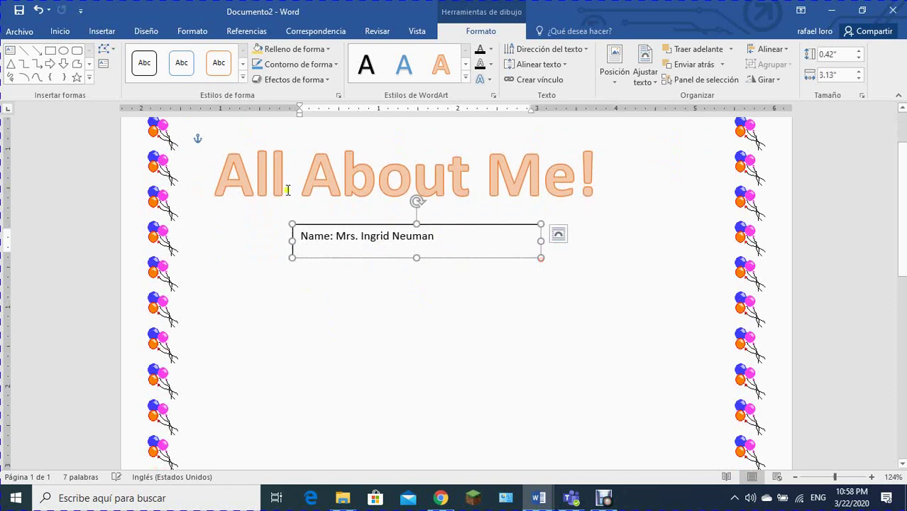
Step: Make the name line bold at 16 pt
{"action": "left_click", "coordinate": [58, 31]}
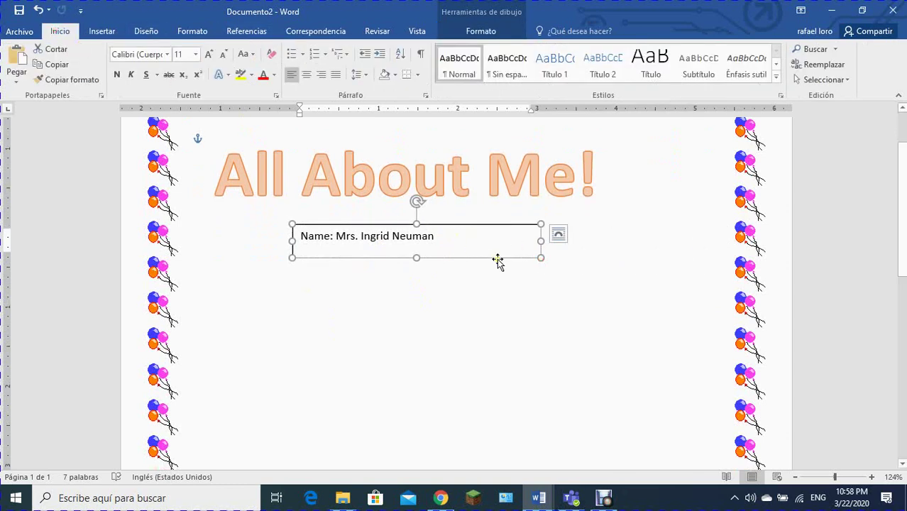
{"action": "left_click", "coordinate": [456, 233]}
{"action": "left_click_drag", "start_coordinate": [456, 233], "coordinate": [259, 227]}
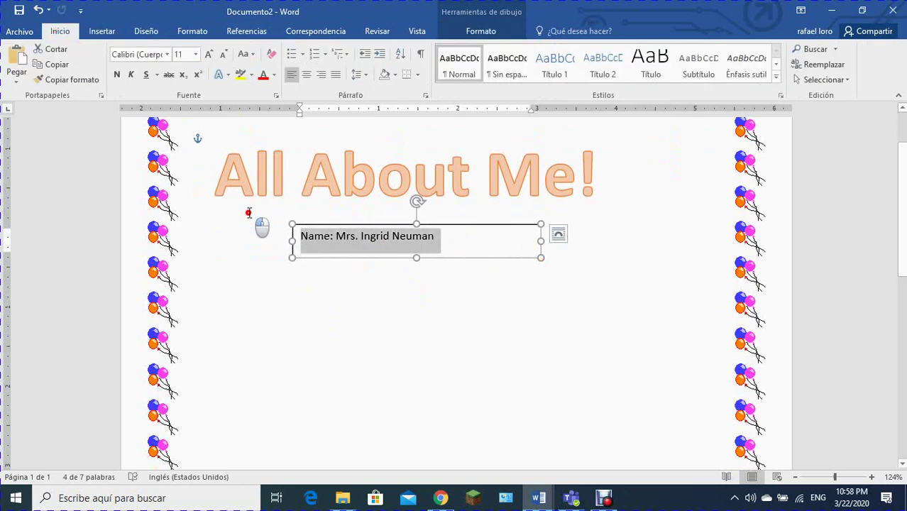
{"action": "left_click", "coordinate": [209, 55]}
{"action": "left_click", "coordinate": [209, 55]}
{"action": "left_click", "coordinate": [210, 55]}
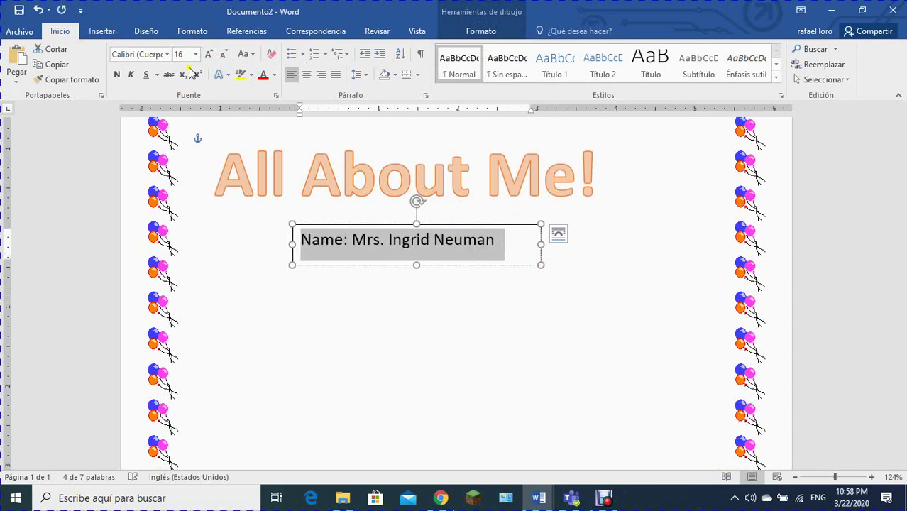
{"action": "left_click", "coordinate": [115, 76]}
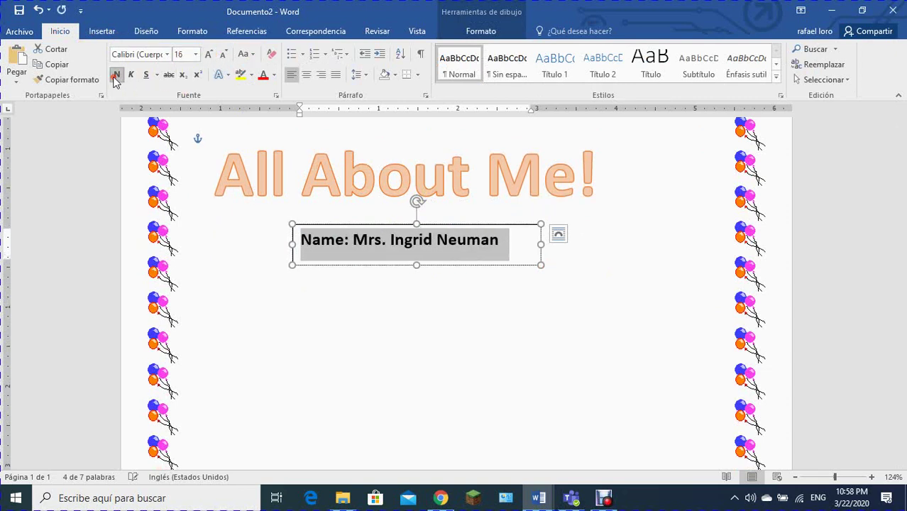
{"action": "left_click", "coordinate": [168, 56]}
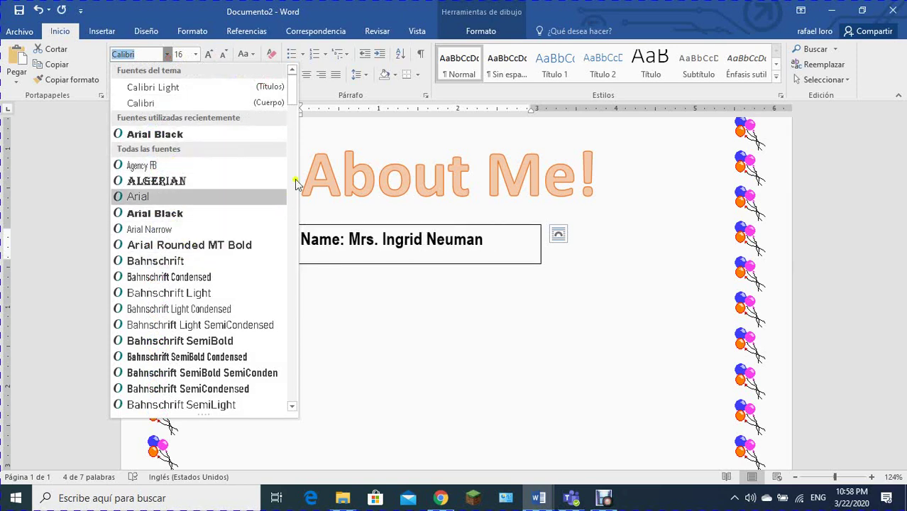
Step: Set the name line to Gill Sans Ultra Bold, widen and shift the box right, and right-align it
{"action": "left_click_drag", "start_coordinate": [289, 87], "coordinate": [287, 210]}
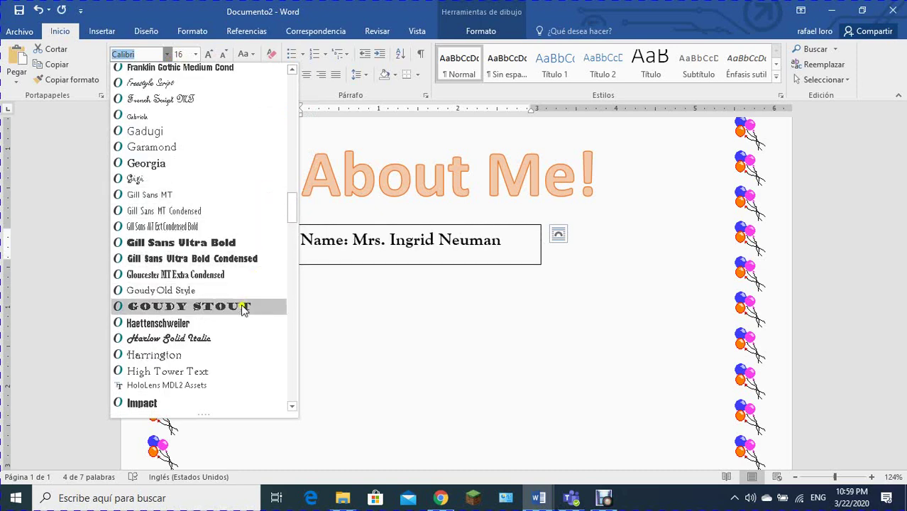
{"action": "left_click", "coordinate": [240, 244]}
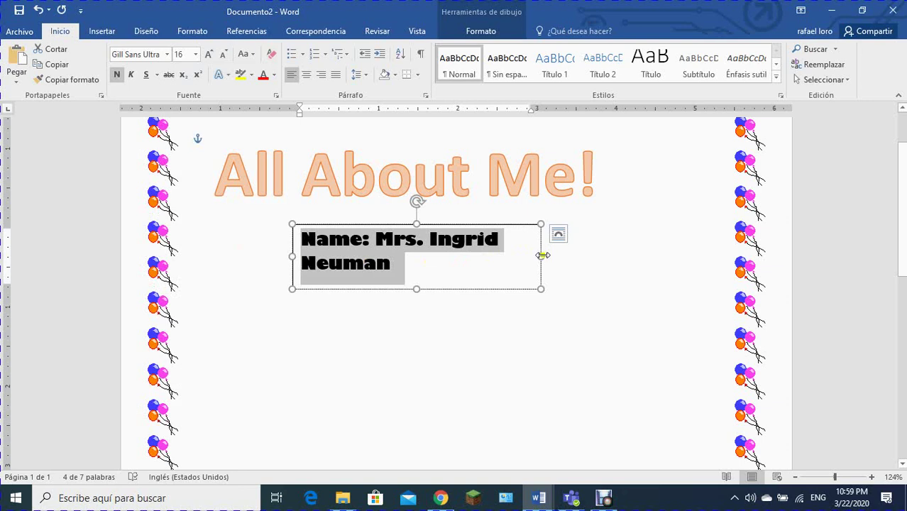
{"action": "left_click_drag", "start_coordinate": [542, 255], "coordinate": [676, 236]}
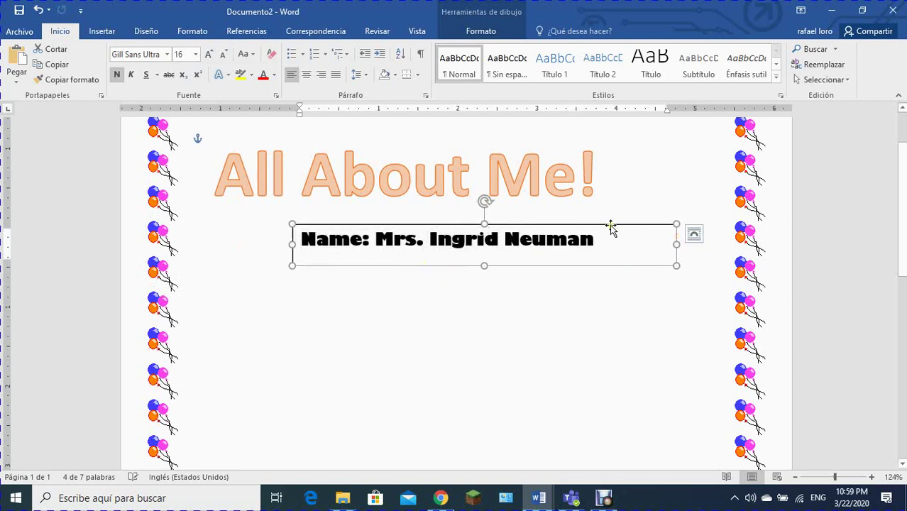
{"action": "left_click_drag", "start_coordinate": [612, 226], "coordinate": [324, 225]}
{"action": "left_click", "coordinate": [663, 238]}
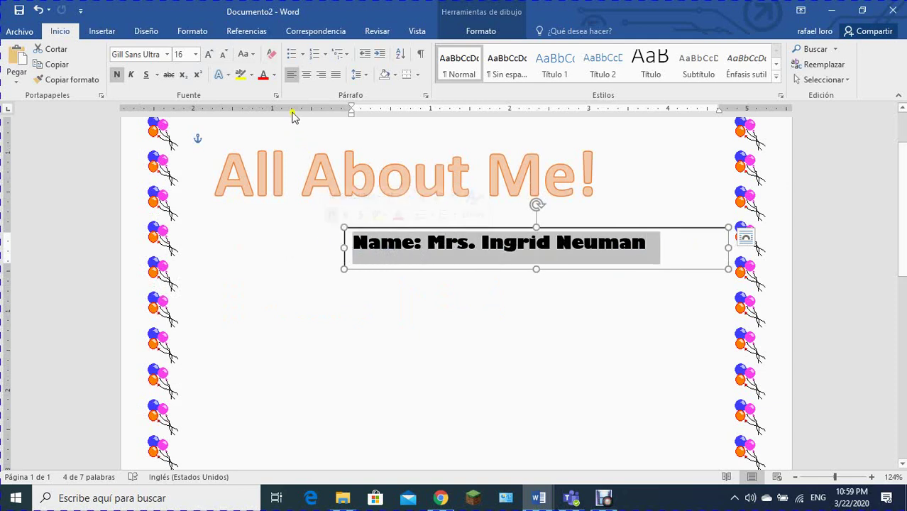
{"action": "left_click", "coordinate": [322, 78]}
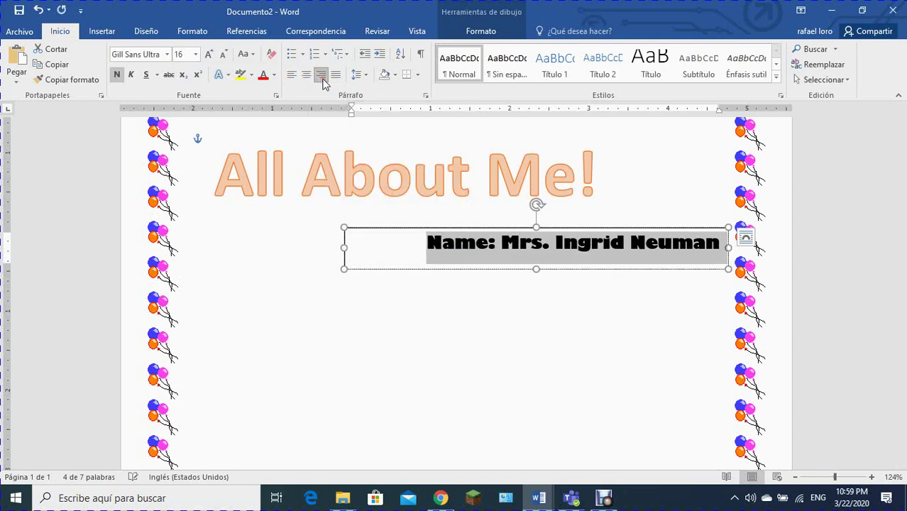
{"action": "left_click", "coordinate": [688, 197]}
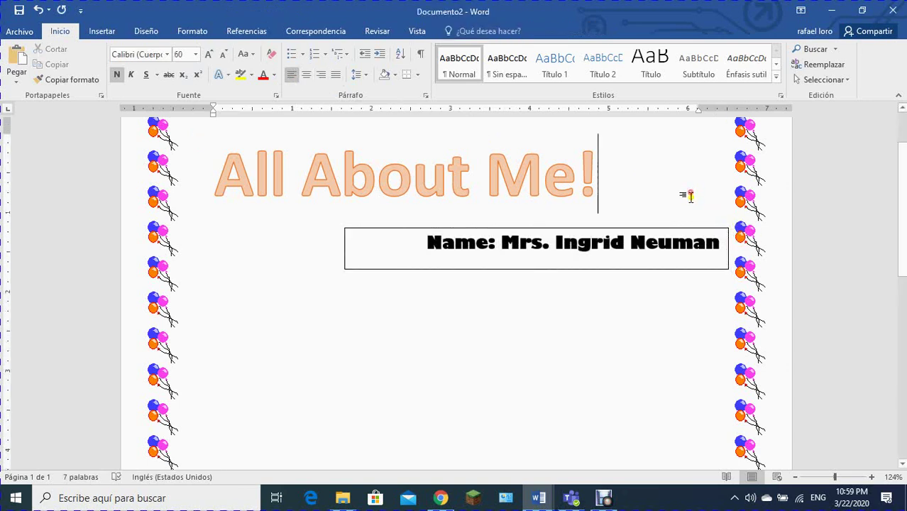
Step: Insert a second simple text box at left below the name box and clear its placeholder text
{"action": "left_click", "coordinate": [427, 313]}
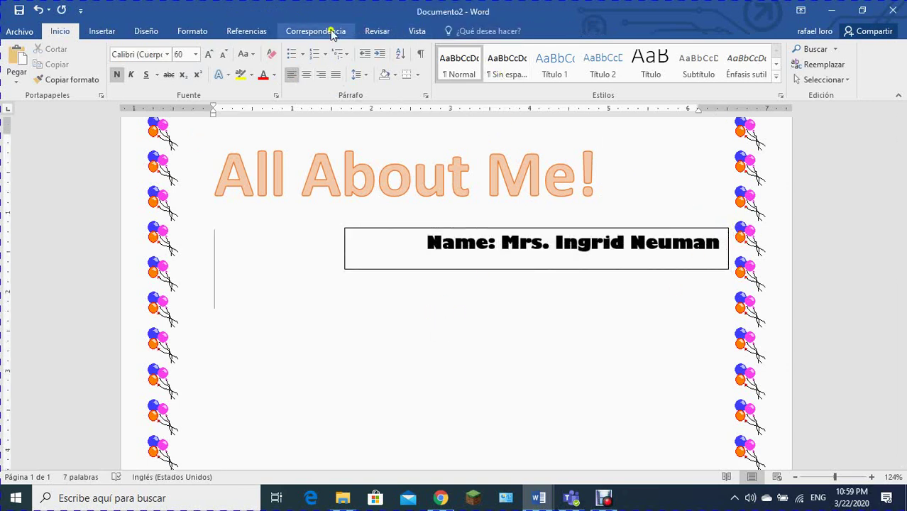
{"action": "left_click", "coordinate": [101, 31]}
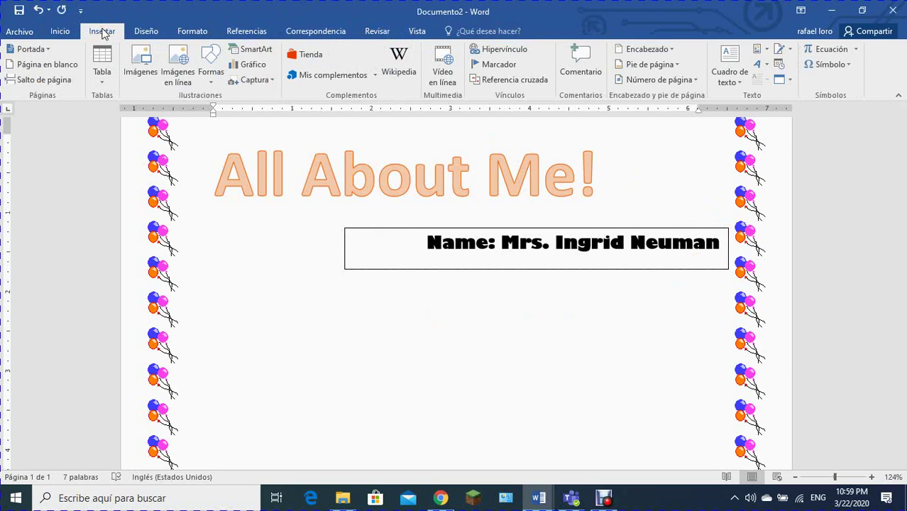
{"action": "left_click", "coordinate": [741, 71]}
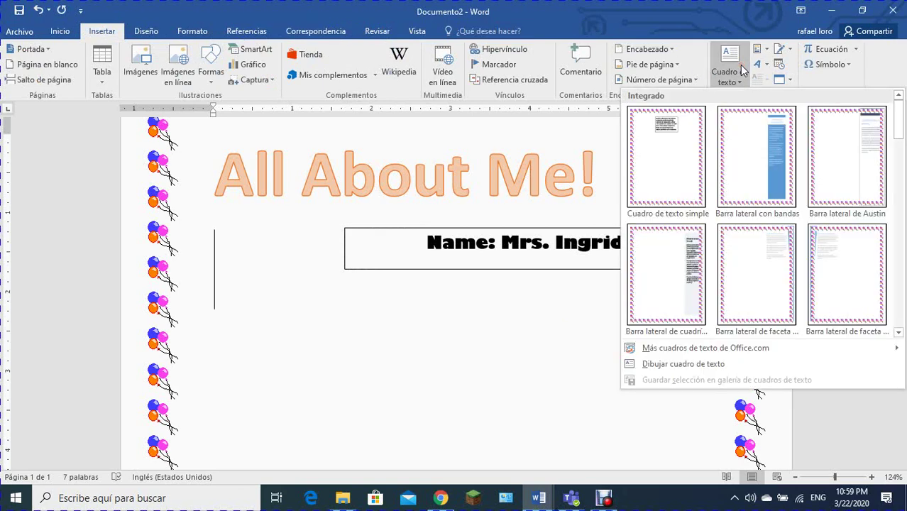
{"action": "left_click", "coordinate": [666, 139]}
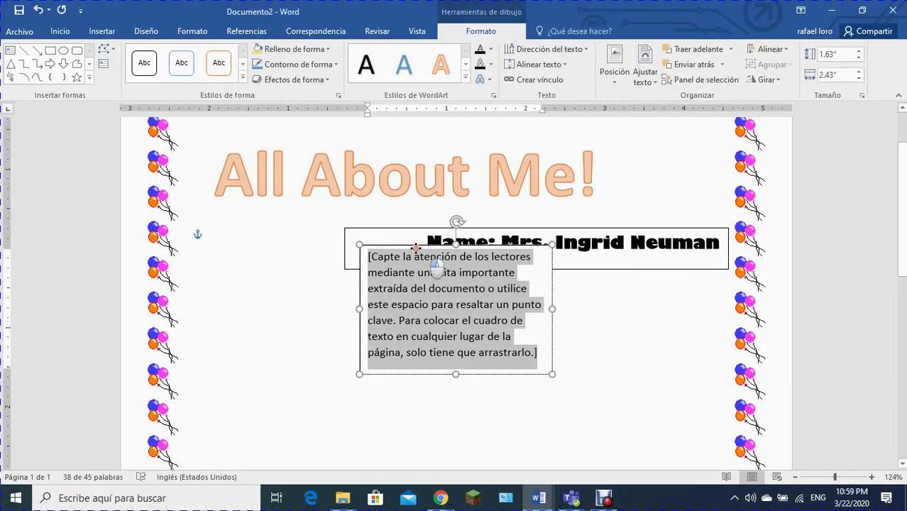
{"action": "left_click_drag", "start_coordinate": [417, 248], "coordinate": [248, 285]}
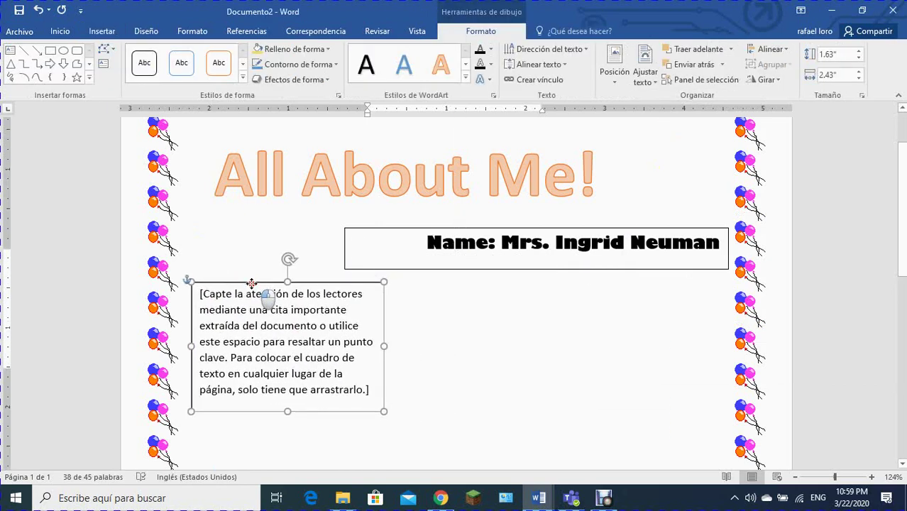
{"action": "left_click", "coordinate": [369, 389]}
{"action": "key", "text": "Delete"}
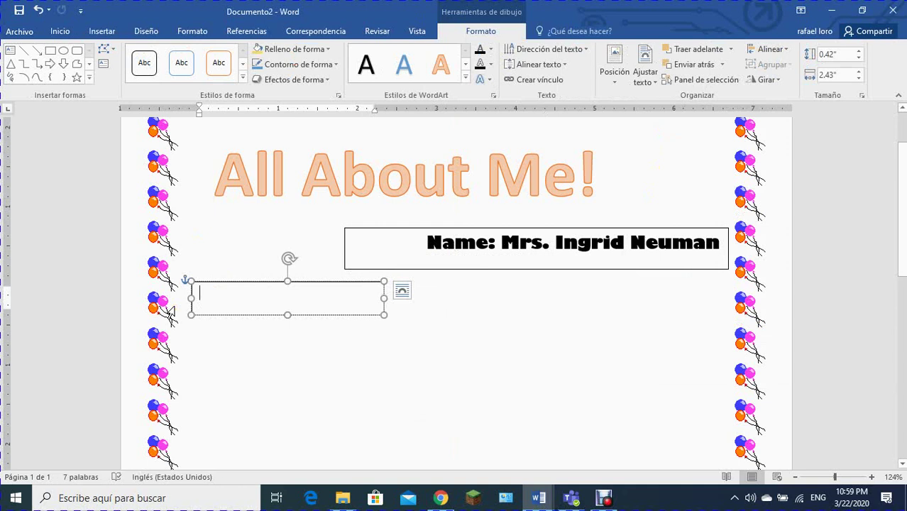
Step: Type 'My Birthday: October 7th' and 'Favorite Sport: Bowling', separated by a blank line
{"action": "type", "text": "My Bi"}
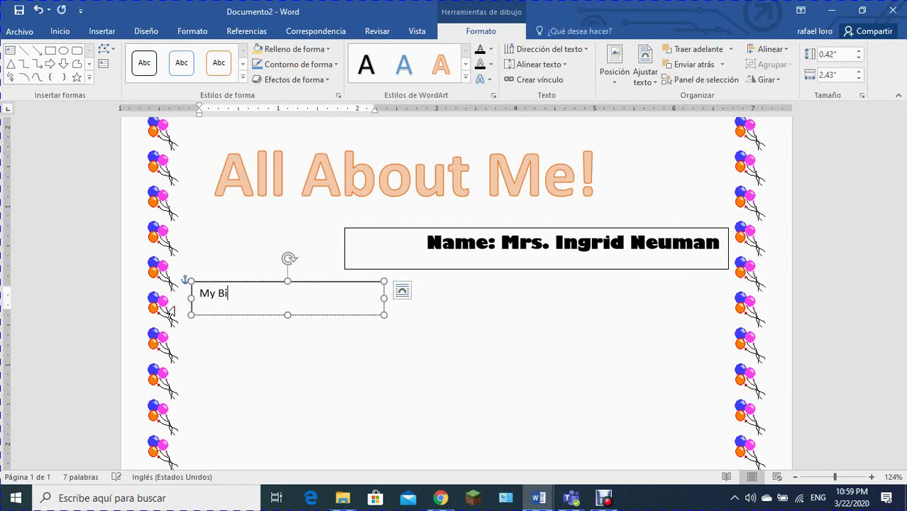
{"action": "type", "text": "rthday: October"}
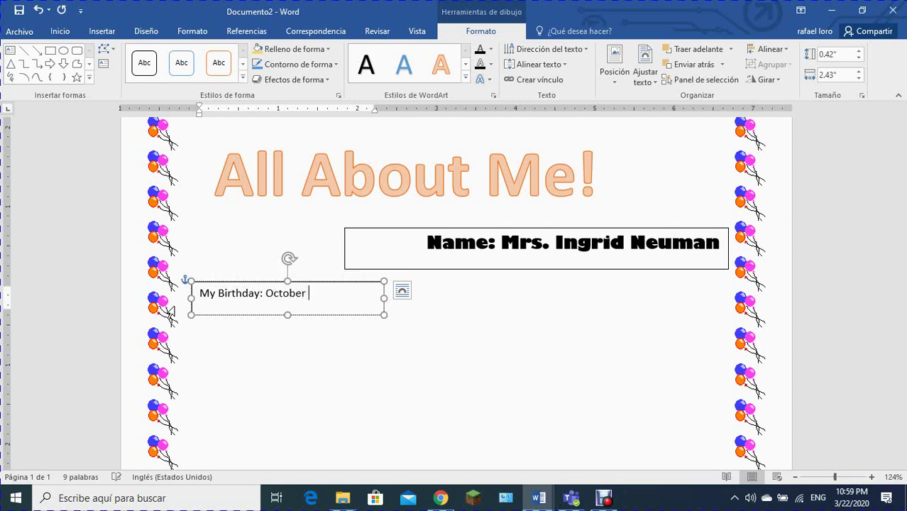
{"action": "type", "text": " 7th"}
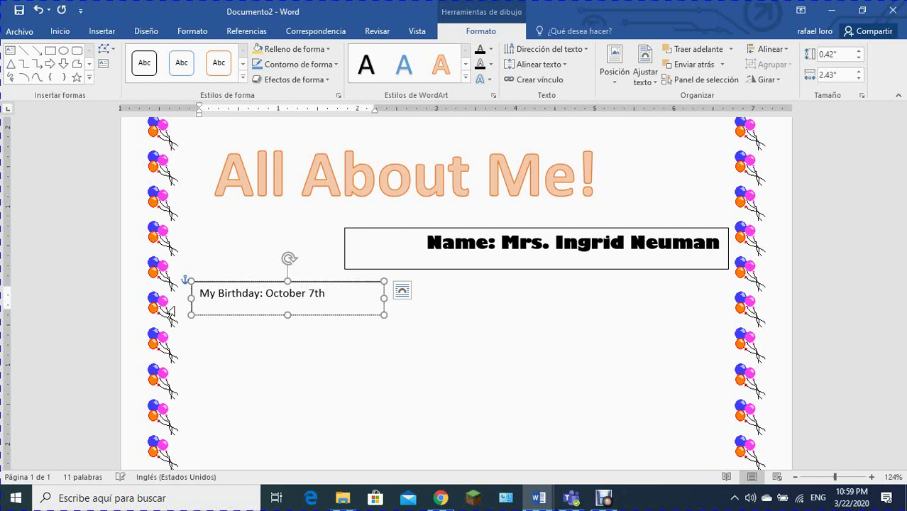
{"action": "key", "text": "Return"}
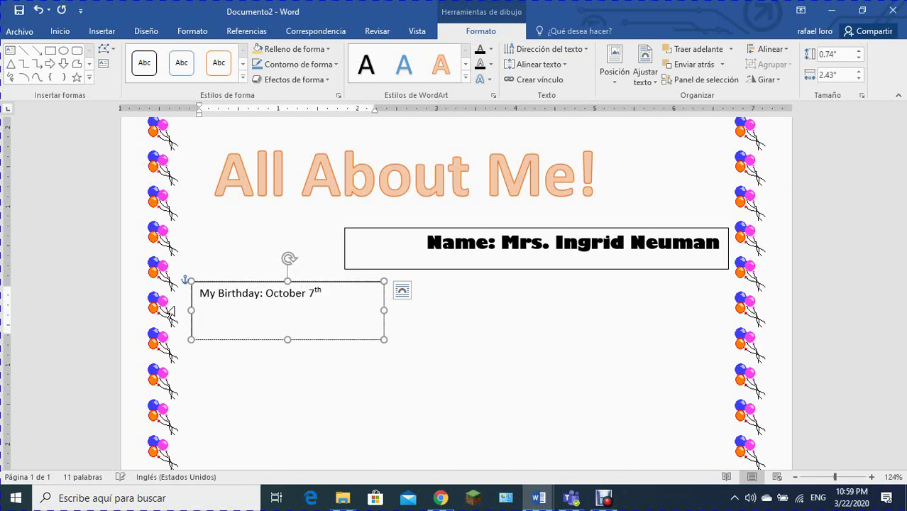
{"action": "key", "text": "Return"}
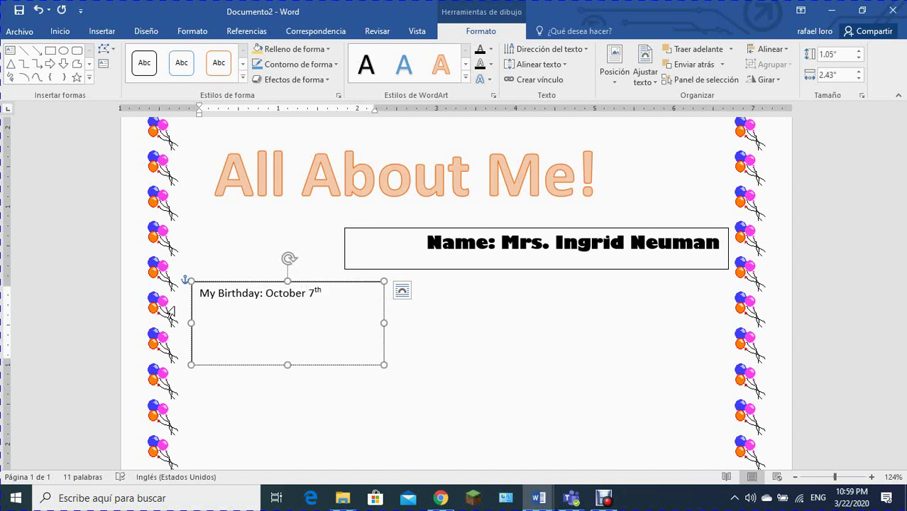
{"action": "type", "text": "Favorite Sport:"}
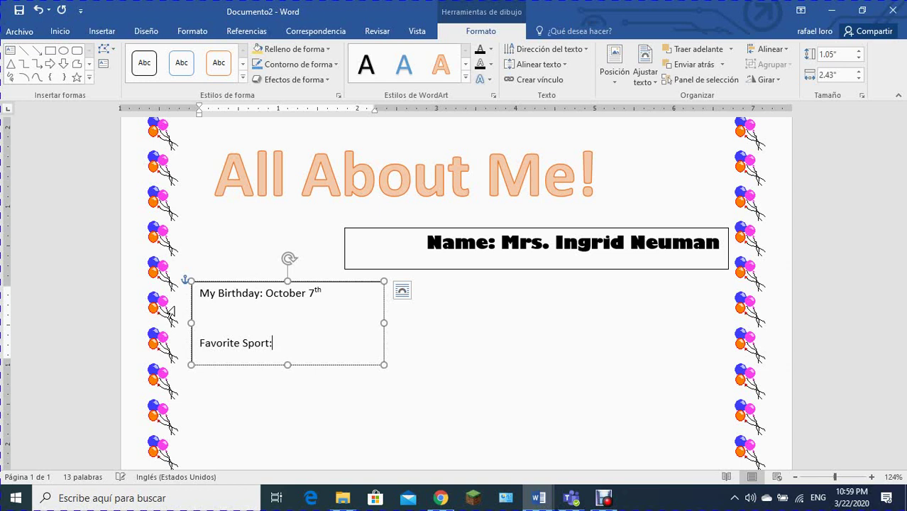
{"action": "type", "text": " Bowling"}
{"action": "key", "text": "Return"}
{"action": "key", "text": "Return"}
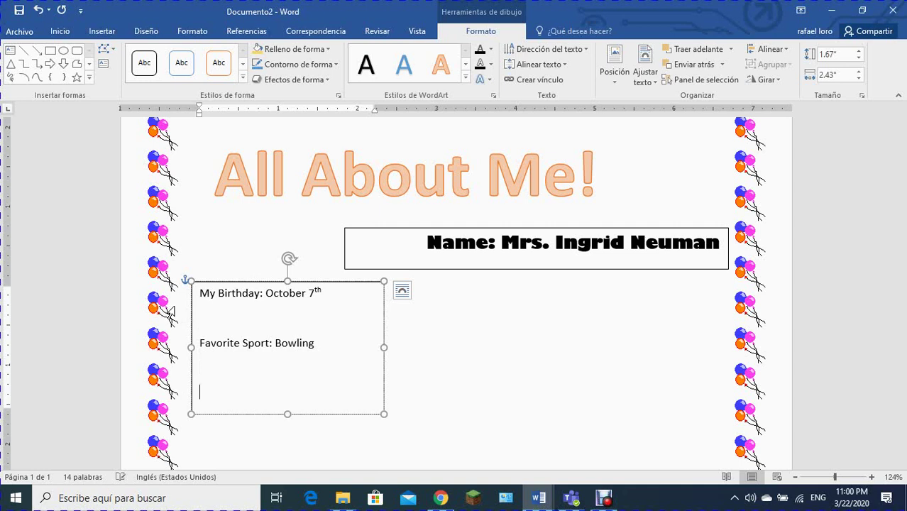
Step: Add the line 'Where I Live: Panamá Pacífico' with correct accents, then start a new line
{"action": "type", "text": "Where I Live: Panama"}
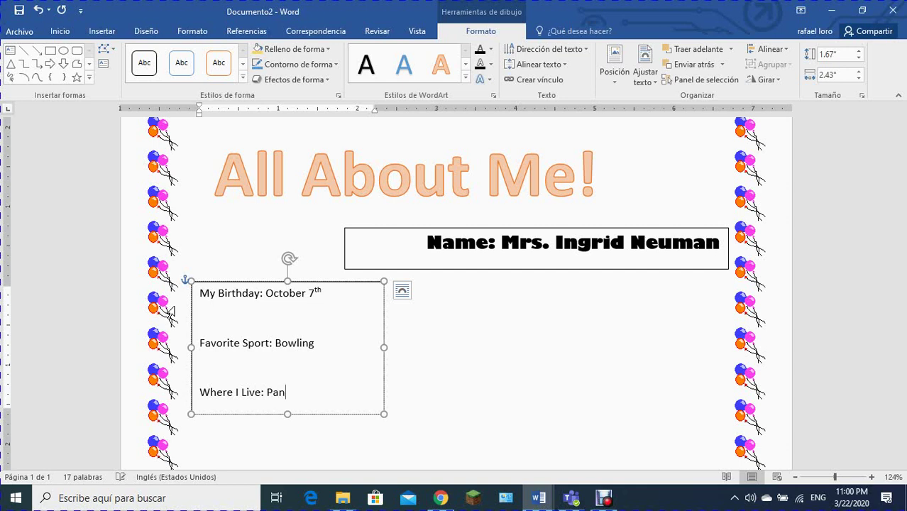
{"action": "key", "text": "BackSpace"}
{"action": "key", "text": "BackSpace"}
{"action": "type", "text": "á"}
{"action": "key", "text": "BackSpace"}
{"action": "type", "text": "a"}
{"action": "type", "text": " Pacific"}
{"action": "key", "text": "BackSpace"}
{"action": "type", "text": "í"}
{"action": "key", "text": "Left"}
{"action": "key", "text": "Left"}
{"action": "key", "text": "Delete"}
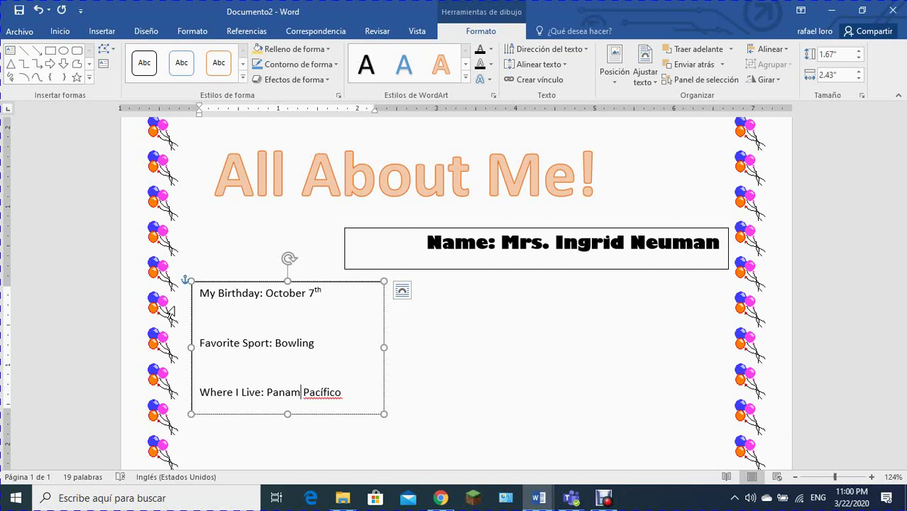
{"action": "type", "text": "á"}
{"action": "key", "text": "Right"}
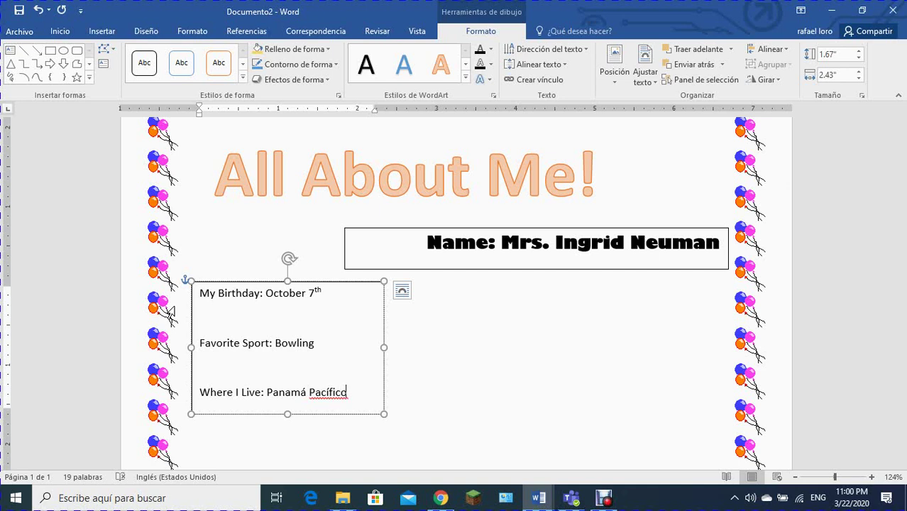
{"action": "key", "text": "Return"}
{"action": "key", "text": "Return"}
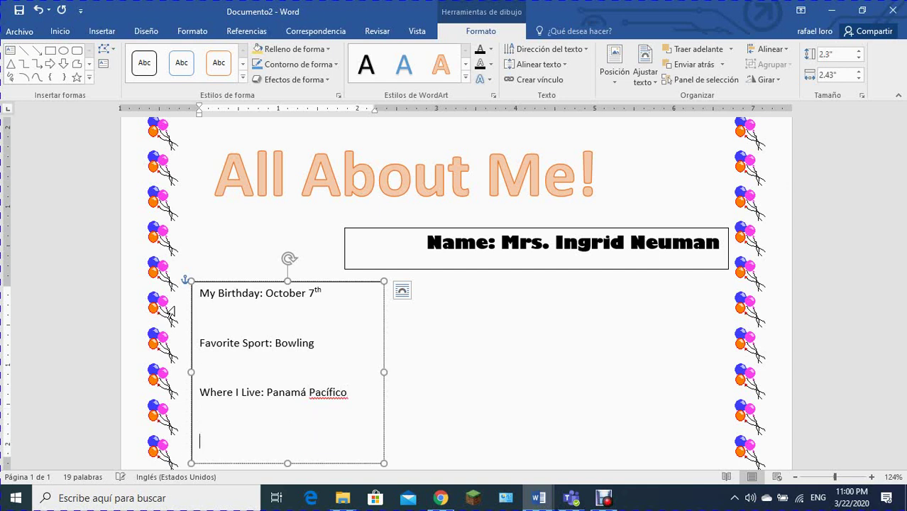
Step: Add the final line 'I want to be: Teacher' and deselect the text box
{"action": "scroll", "coordinate": [114, 323], "scroll_direction": "down", "scroll_amount": 3}
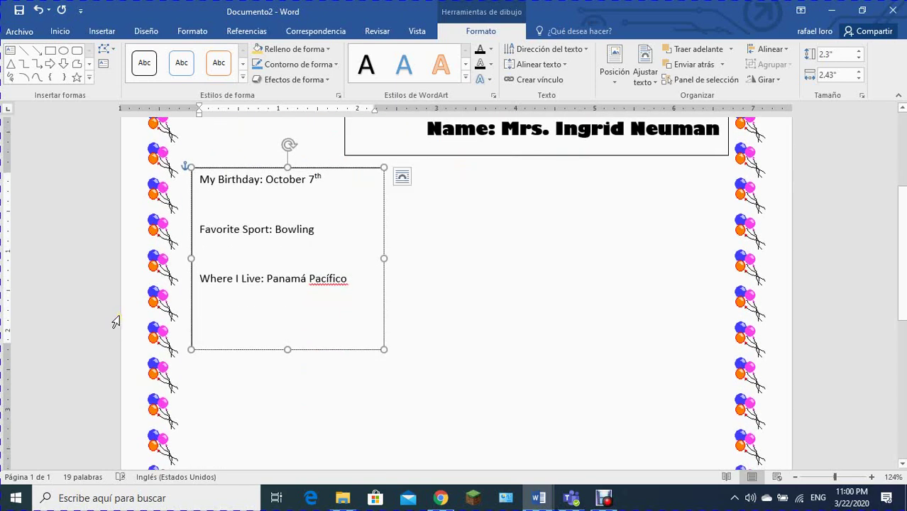
{"action": "type", "text": "I want to be"}
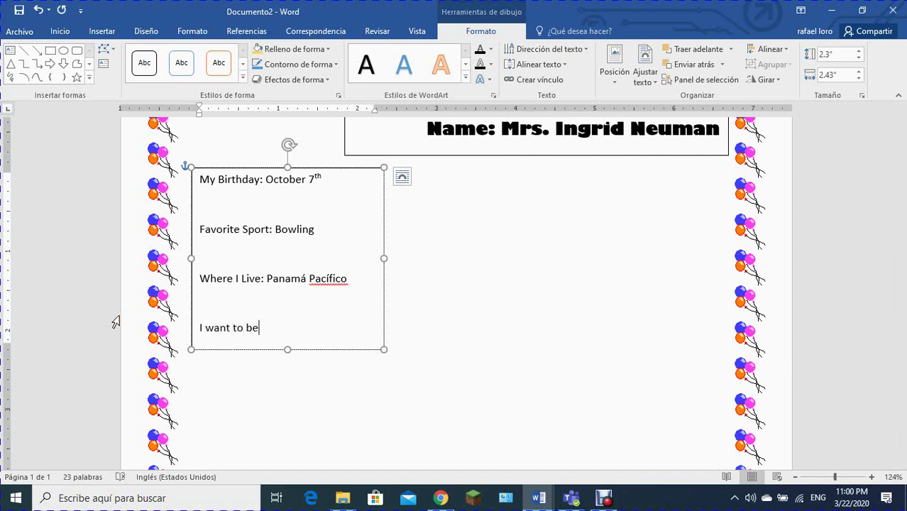
{"action": "type", "text": ": T"}
{"action": "type", "text": "eacher"}
{"action": "left_click", "coordinate": [465, 261]}
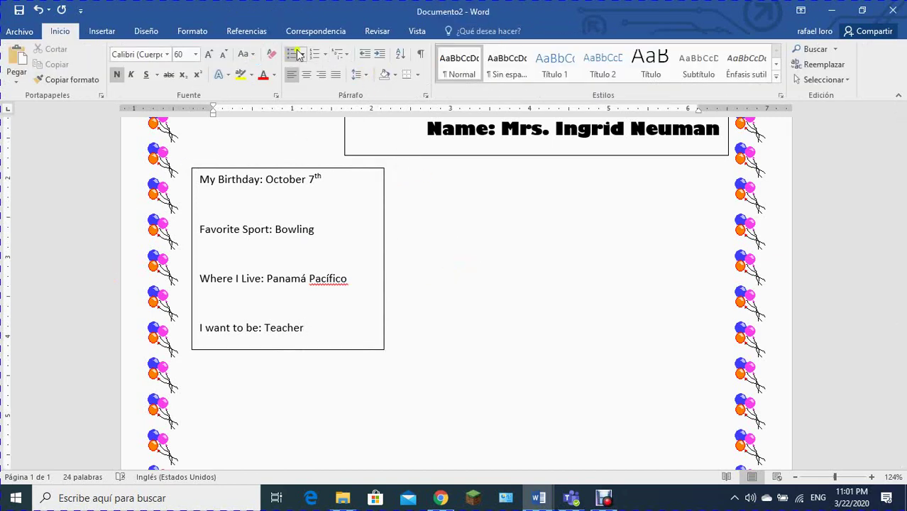
{"action": "left_click", "coordinate": [117, 30]}
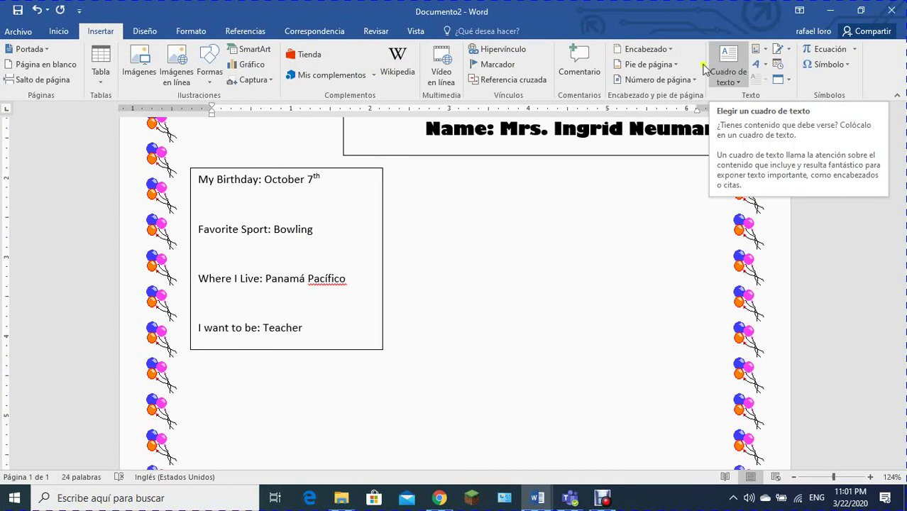
Step: Draw a rectangle to the right of the info box
{"action": "left_click", "coordinate": [204, 57]}
{"action": "left_click", "coordinate": [251, 114]}
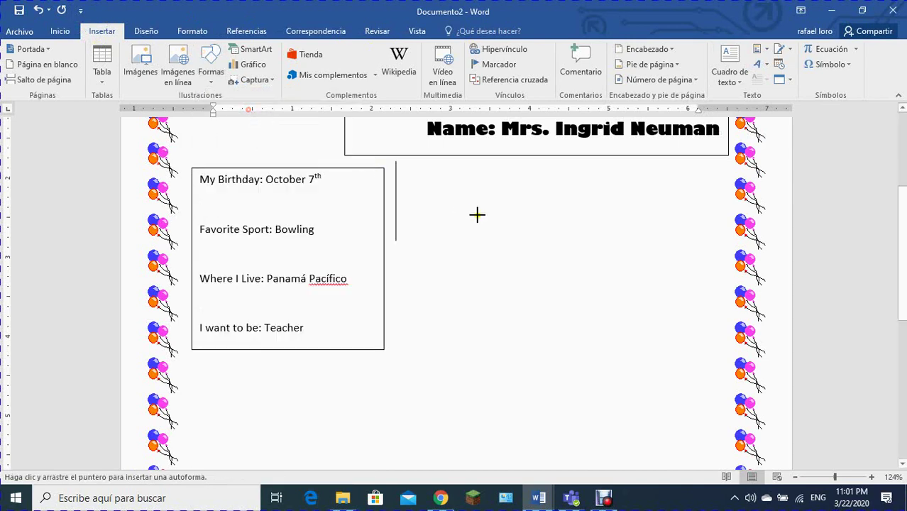
{"action": "left_click_drag", "start_coordinate": [429, 171], "coordinate": [675, 375]}
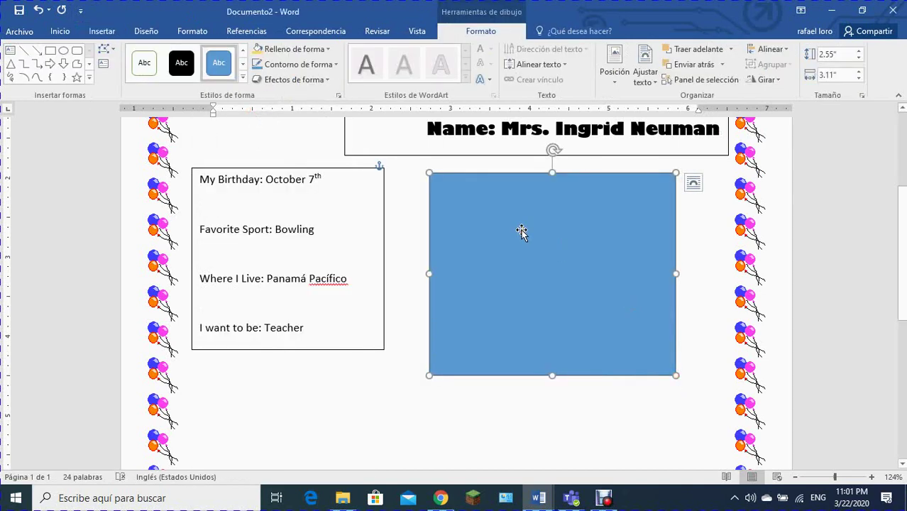
{"action": "left_click", "coordinate": [96, 33]}
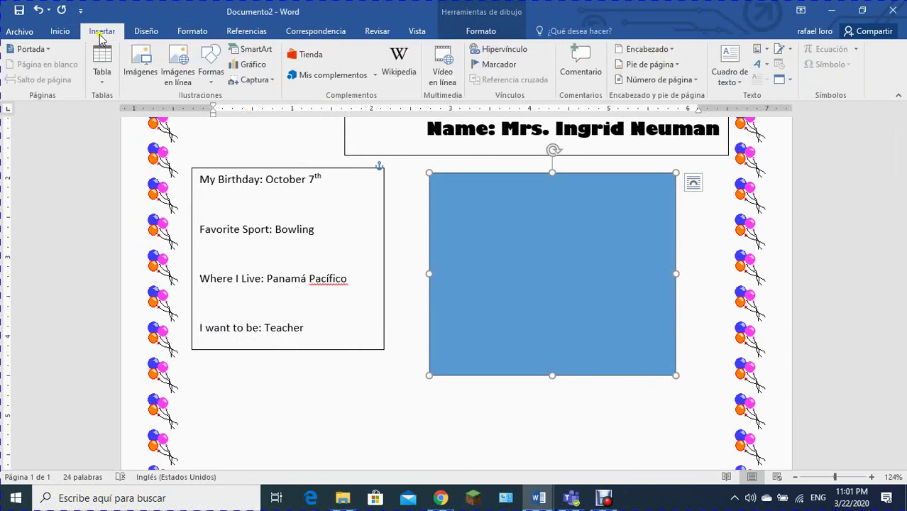
{"action": "left_click", "coordinate": [140, 63]}
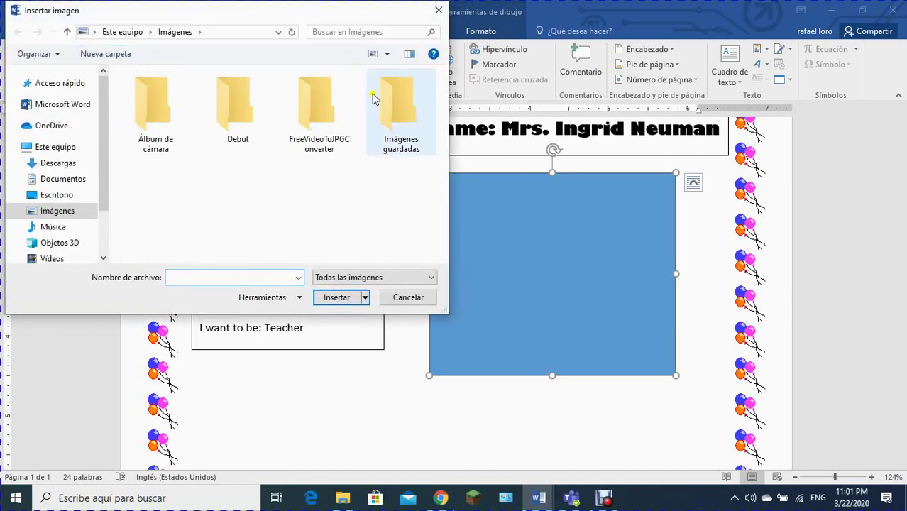
{"action": "left_click", "coordinate": [66, 194]}
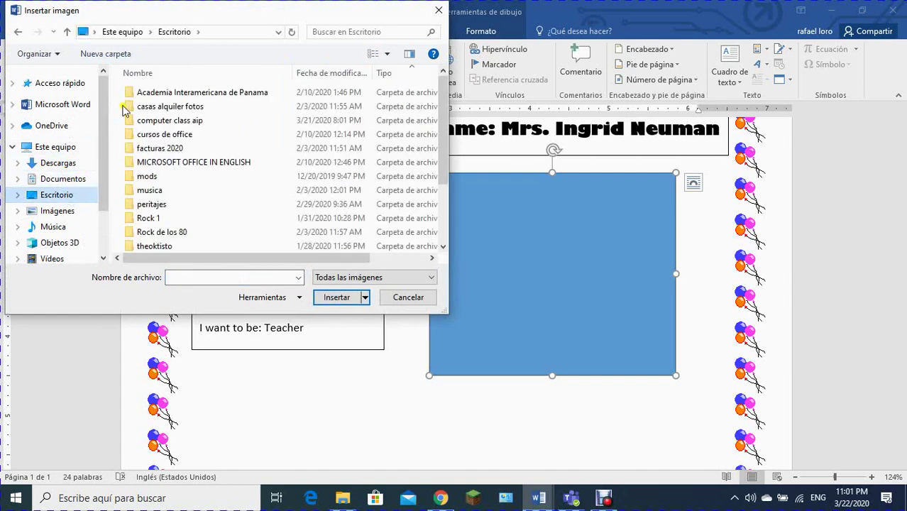
{"action": "double_click", "coordinate": [151, 121]}
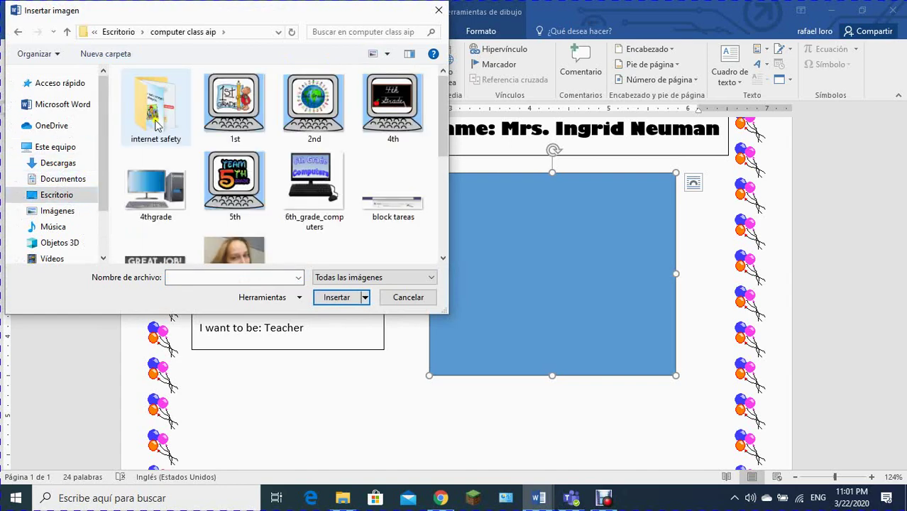
{"action": "scroll", "coordinate": [156, 124], "scroll_direction": "down", "scroll_amount": 5}
{"action": "double_click", "coordinate": [241, 103]}
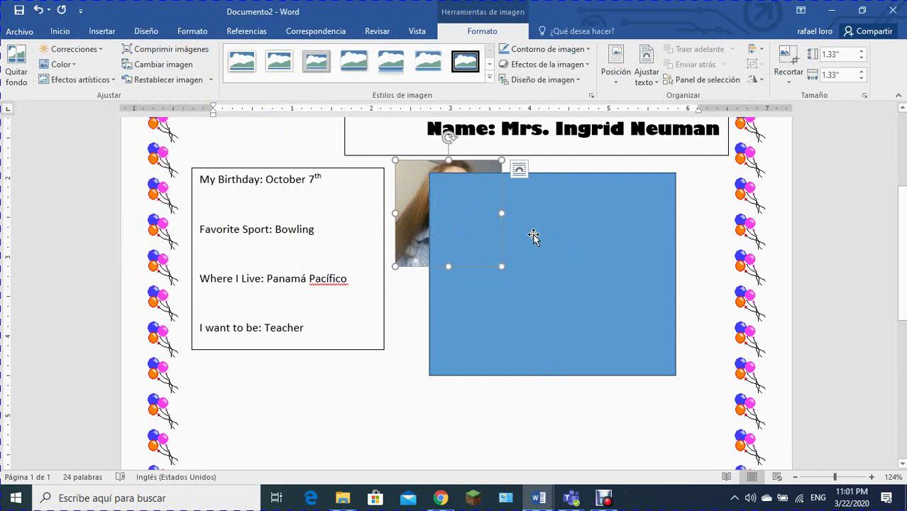
Step: Set the photo to In Front of Text, move it onto the rectangle and enlarge it to 2.19"
{"action": "right_click", "coordinate": [412, 180]}
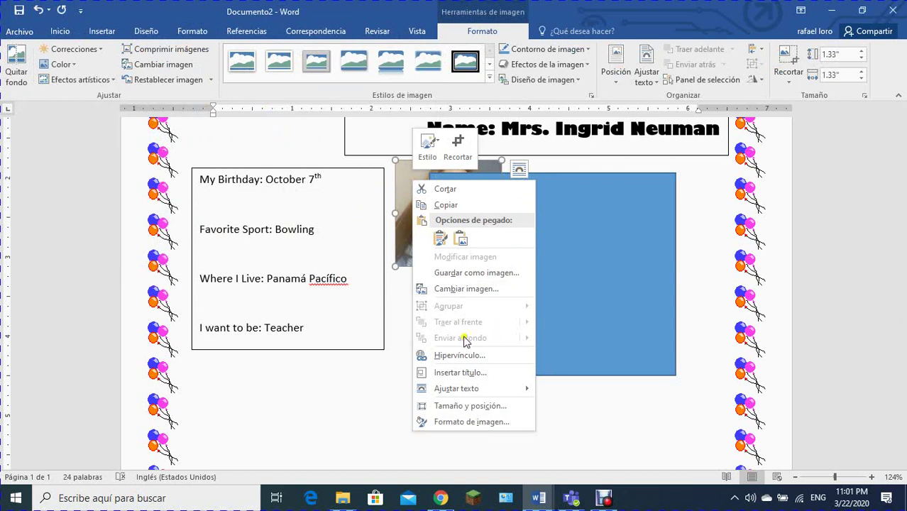
{"action": "left_click", "coordinate": [446, 204]}
{"action": "left_click", "coordinate": [524, 171]}
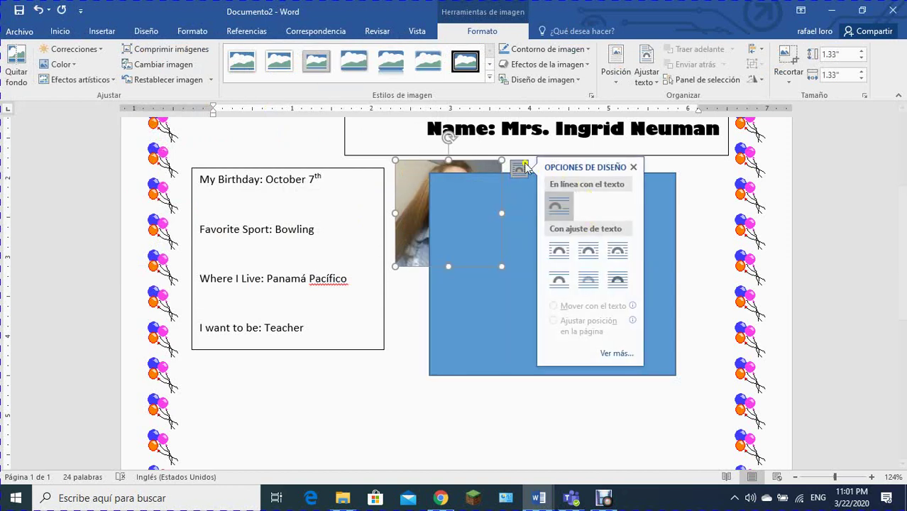
{"action": "left_click", "coordinate": [614, 279]}
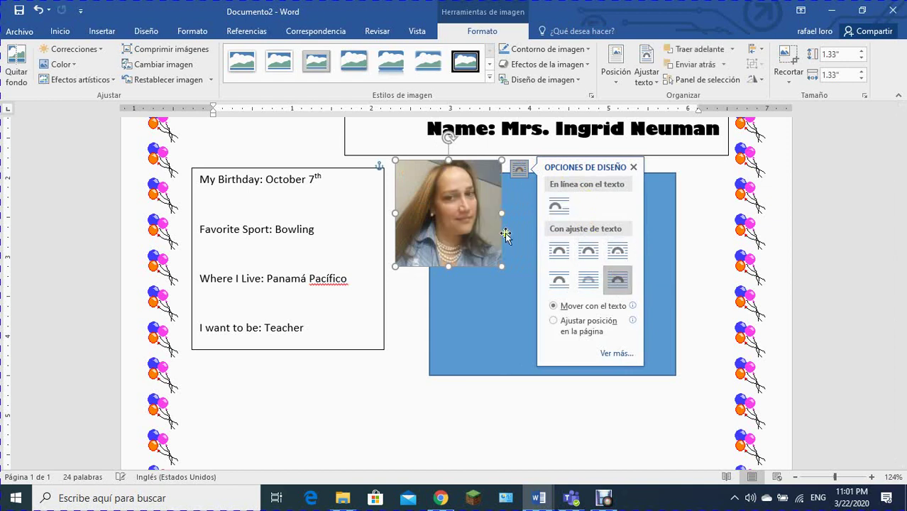
{"action": "left_click_drag", "start_coordinate": [470, 212], "coordinate": [523, 234]}
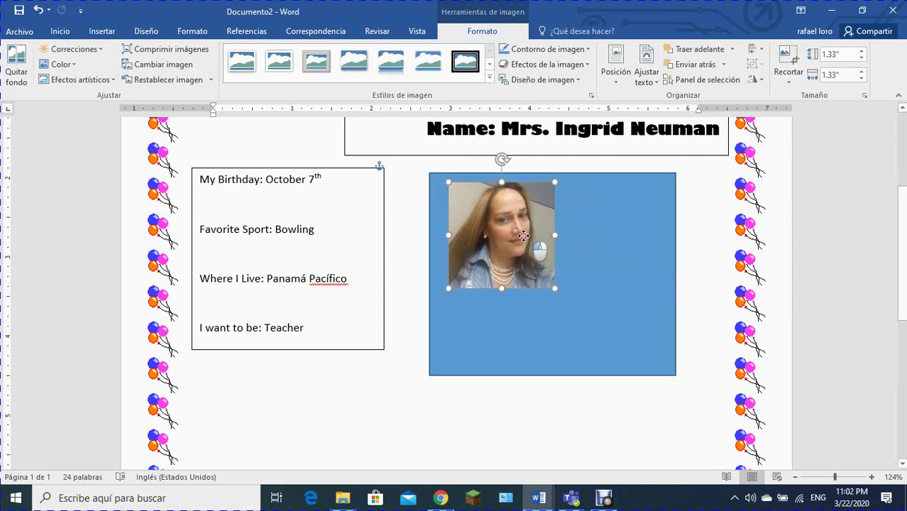
{"action": "left_click_drag", "start_coordinate": [554, 288], "coordinate": [618, 356]}
{"action": "left_click_drag", "start_coordinate": [553, 315], "coordinate": [553, 315]}
Step: Narrow the blue rectangle so it frames the photo evenly
{"action": "left_click", "coordinate": [665, 293]}
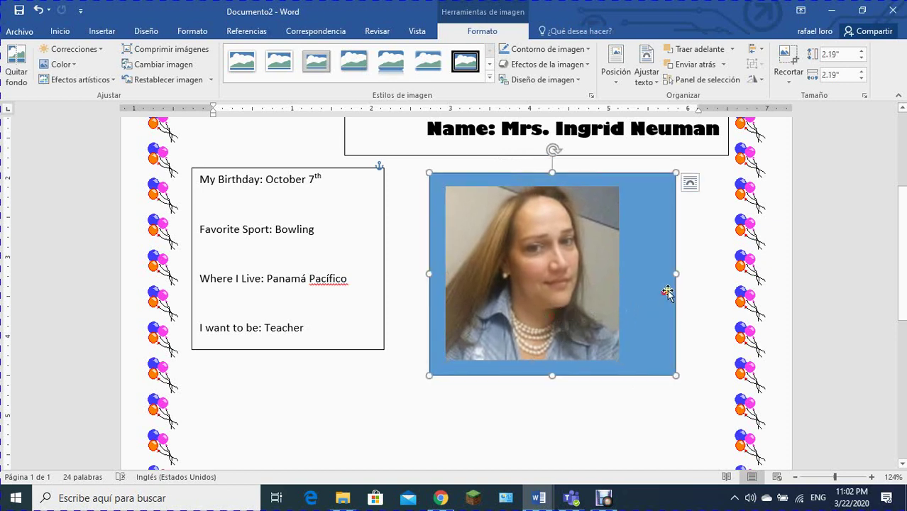
{"action": "left_click_drag", "start_coordinate": [678, 272], "coordinate": [637, 273]}
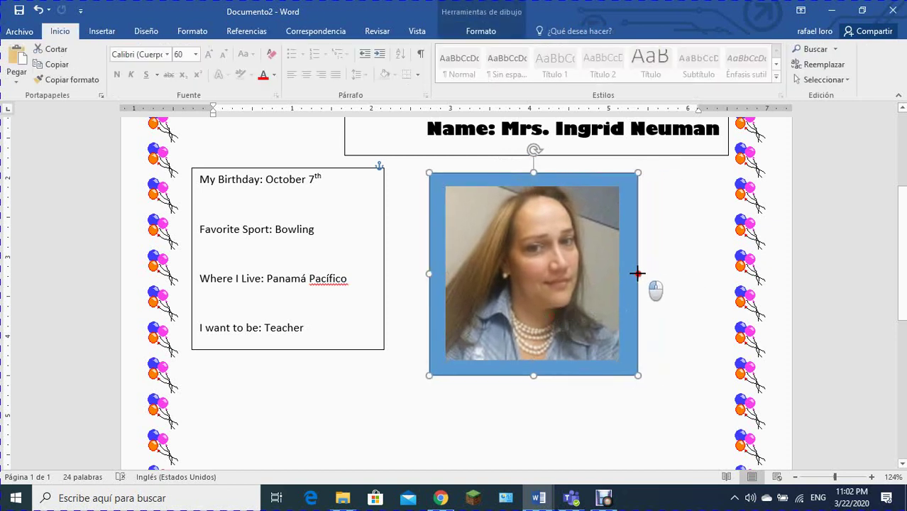
{"action": "left_click", "coordinate": [678, 243]}
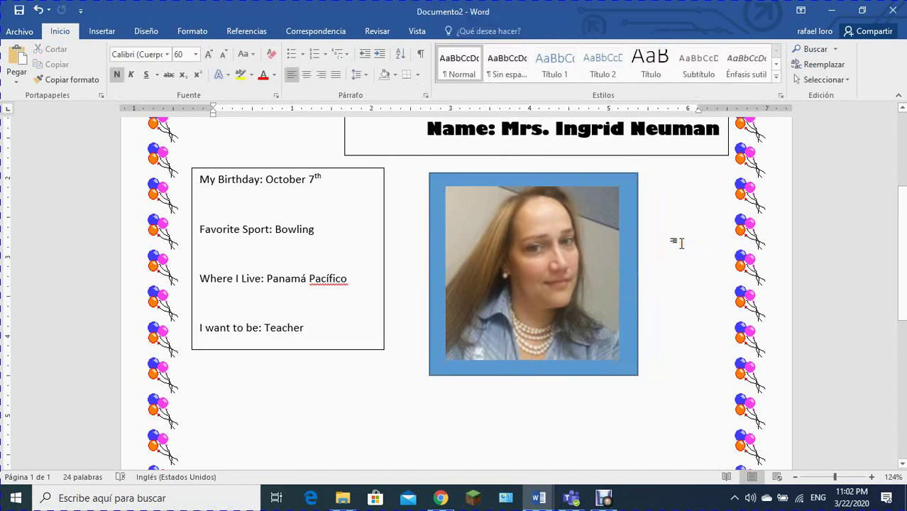
Step: Zoom out to about 57% so the title, boxes, photo and balloon border fit
{"action": "scroll", "coordinate": [680, 244], "scroll_direction": "down", "scroll_amount": 2}
{"action": "scroll", "coordinate": [680, 243], "scroll_direction": "down", "scroll_amount": 1}
{"action": "scroll", "coordinate": [682, 237], "scroll_direction": "up", "scroll_amount": 6}
{"action": "scroll", "coordinate": [685, 231], "scroll_direction": "down", "scroll_amount": 2}
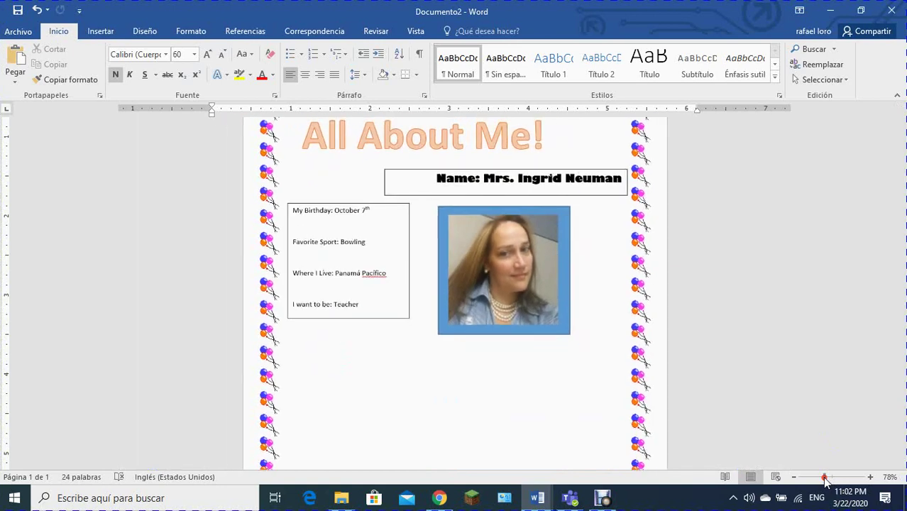
{"action": "left_click", "coordinate": [825, 477]}
{"action": "left_click", "coordinate": [819, 477]}
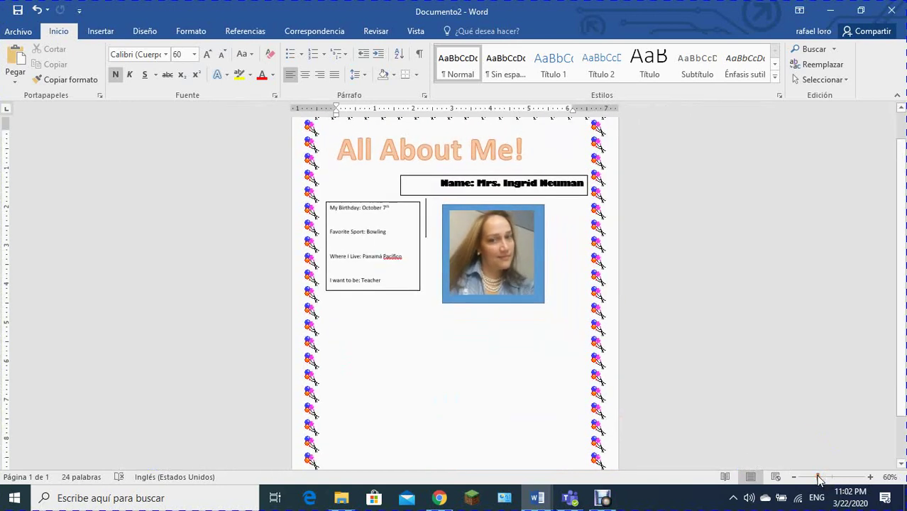
{"action": "left_click", "coordinate": [817, 477]}
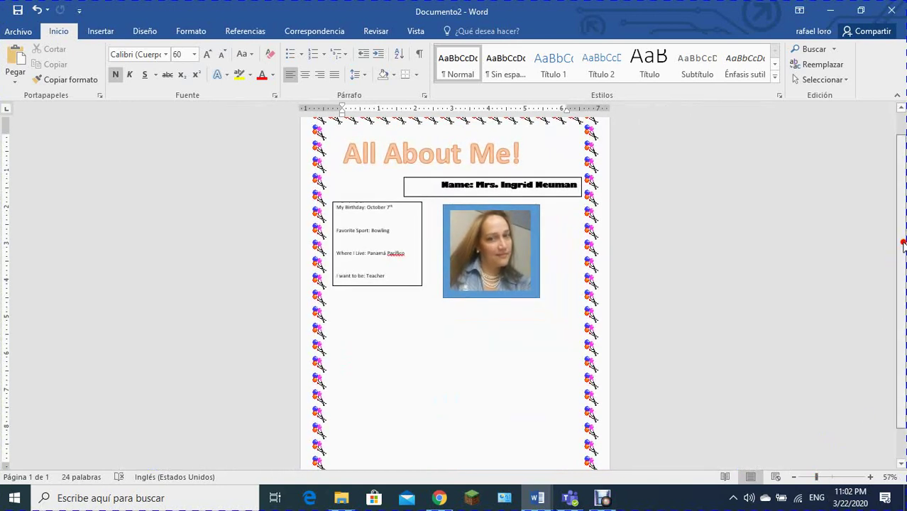
{"action": "scroll", "coordinate": [901, 284], "scroll_direction": "down", "scroll_amount": 1}
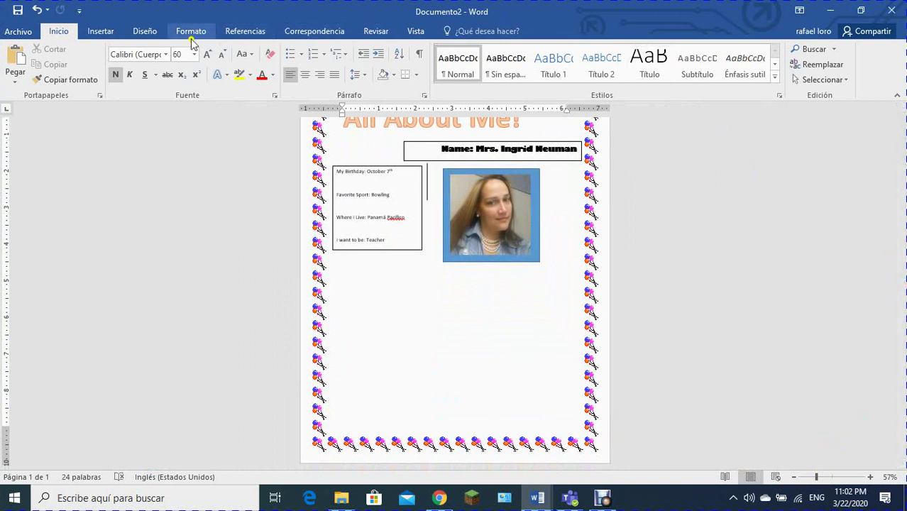
Step: Add a Simple Text Box below the info box and enlarge it to 4.07" by 5.96"
{"action": "left_click", "coordinate": [100, 31]}
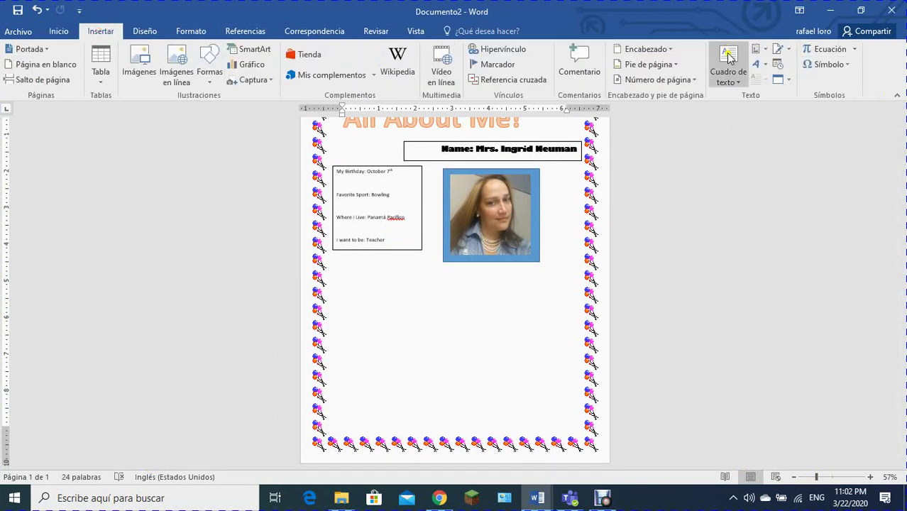
{"action": "left_click", "coordinate": [729, 56]}
{"action": "left_click", "coordinate": [679, 127]}
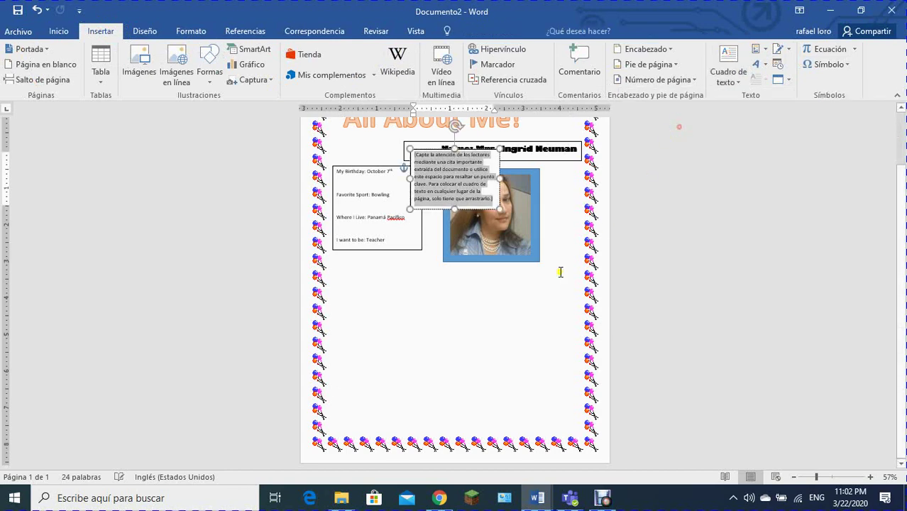
{"action": "left_click_drag", "start_coordinate": [437, 148], "coordinate": [372, 271]}
{"action": "left_click_drag", "start_coordinate": [468, 375], "coordinate": [562, 420]}
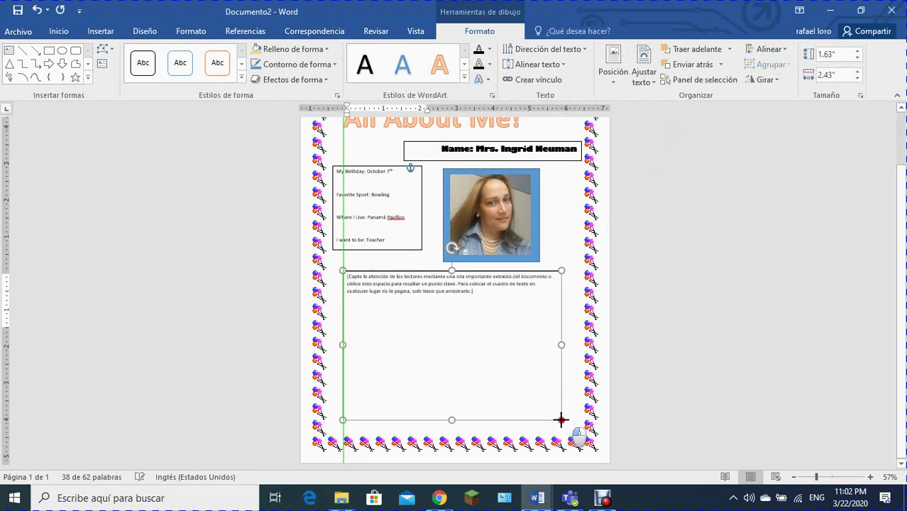
Step: Replace the placeholder with 'What have you learned this past week during our crisis:' at 124% zoom
{"action": "left_click", "coordinate": [492, 305]}
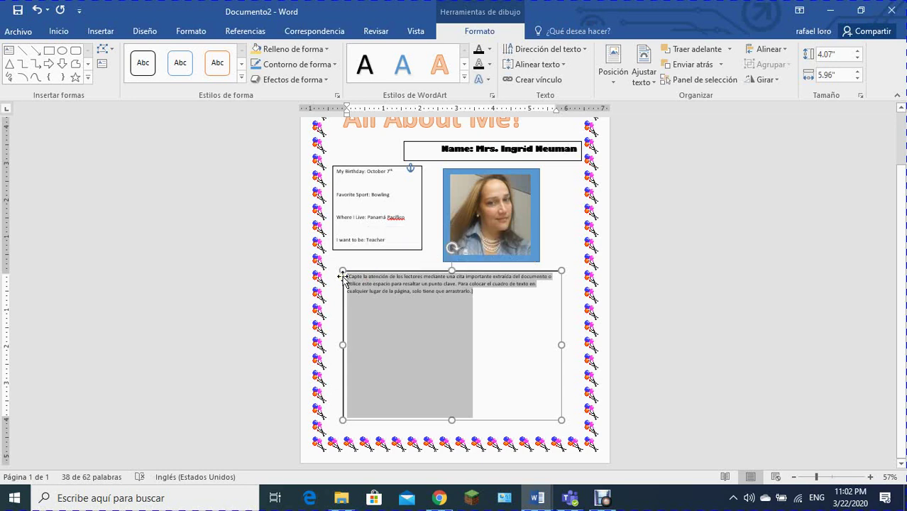
{"action": "type", "text": "What I"}
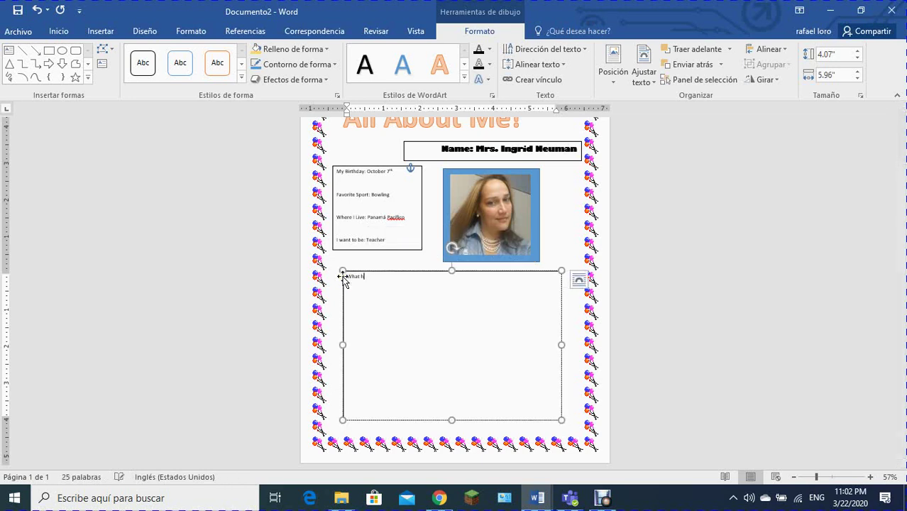
{"action": "left_click", "coordinate": [836, 477]}
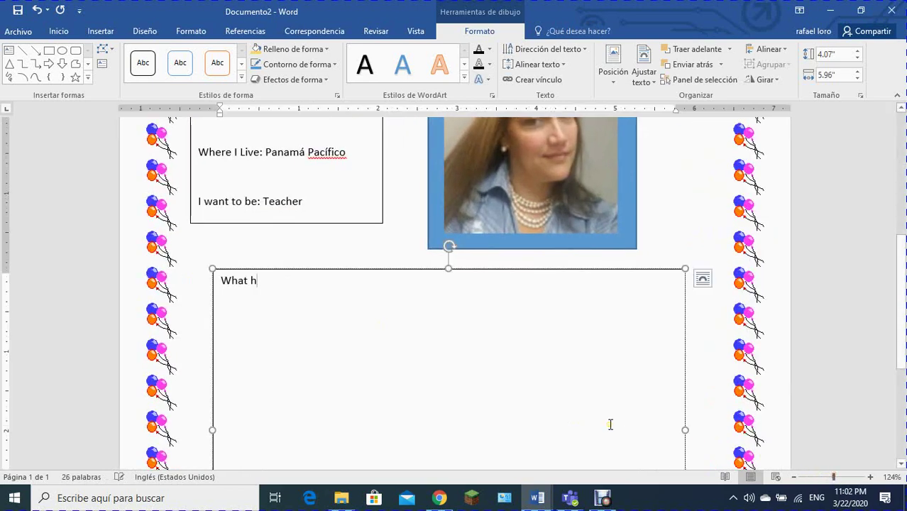
{"action": "type", "text": "ha"}
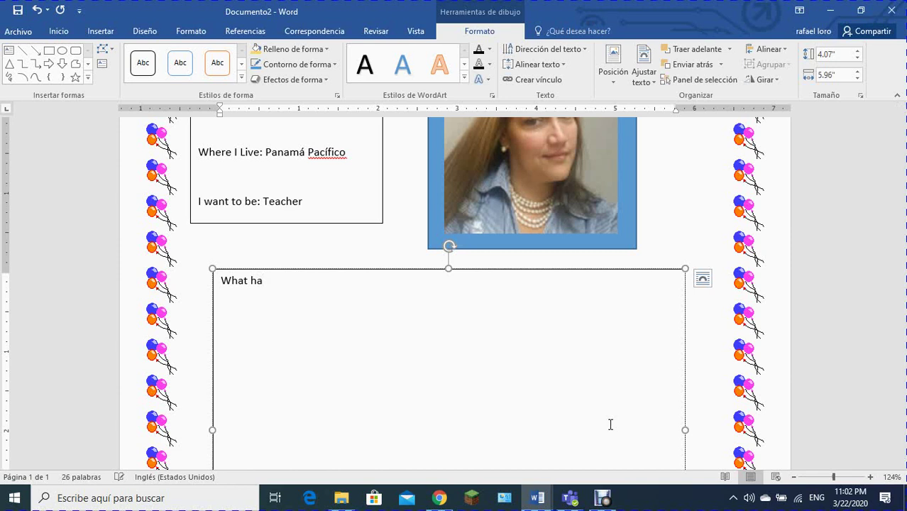
{"action": "type", "text": "ve you learned this "}
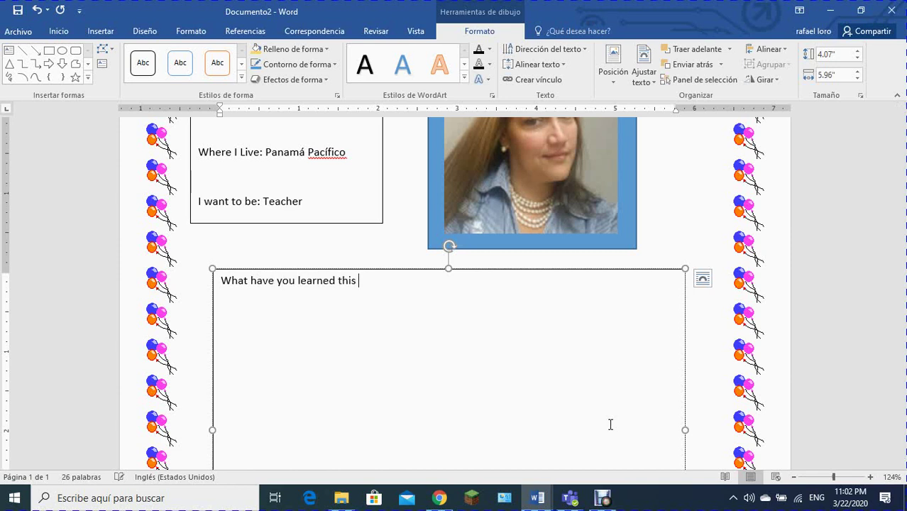
{"action": "type", "text": "past week during our crisis:"}
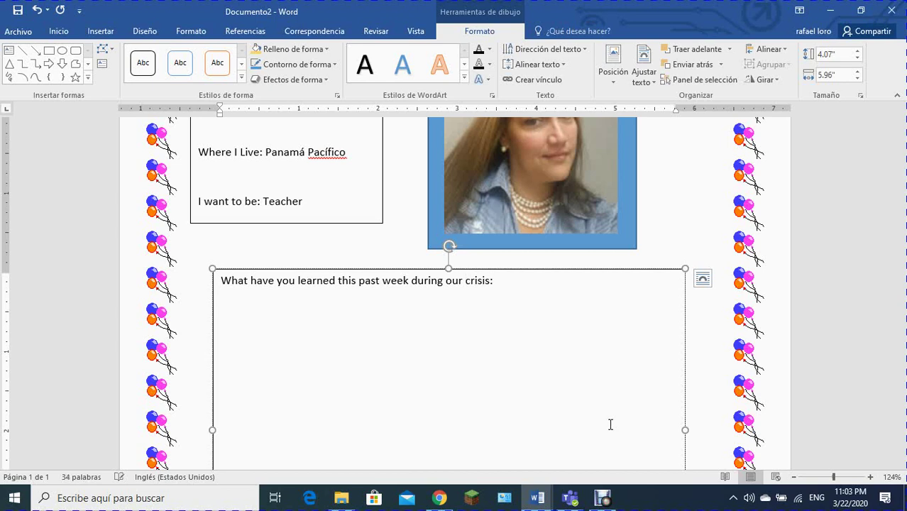
{"action": "scroll", "coordinate": [610, 425], "scroll_direction": "down", "scroll_amount": 6}
{"action": "scroll", "coordinate": [593, 351], "scroll_direction": "up", "scroll_amount": 4}
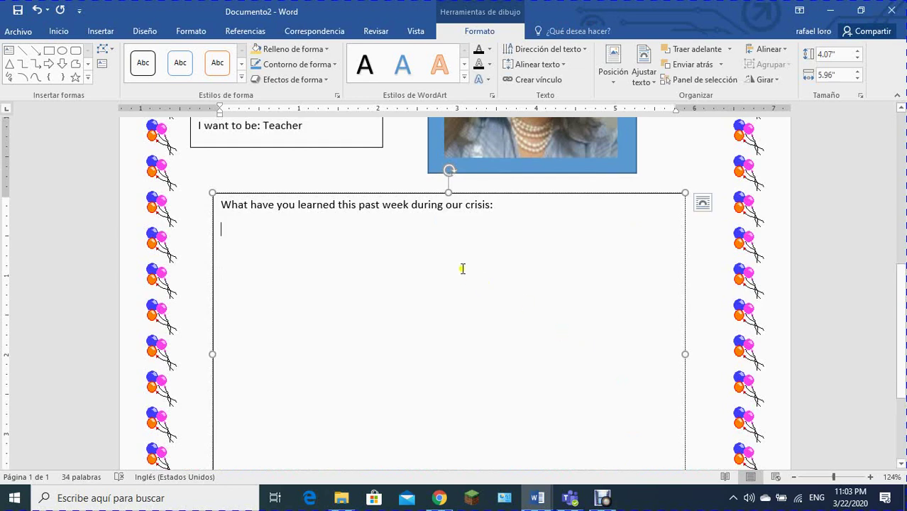
{"action": "scroll", "coordinate": [722, 308], "scroll_direction": "up", "scroll_amount": 8}
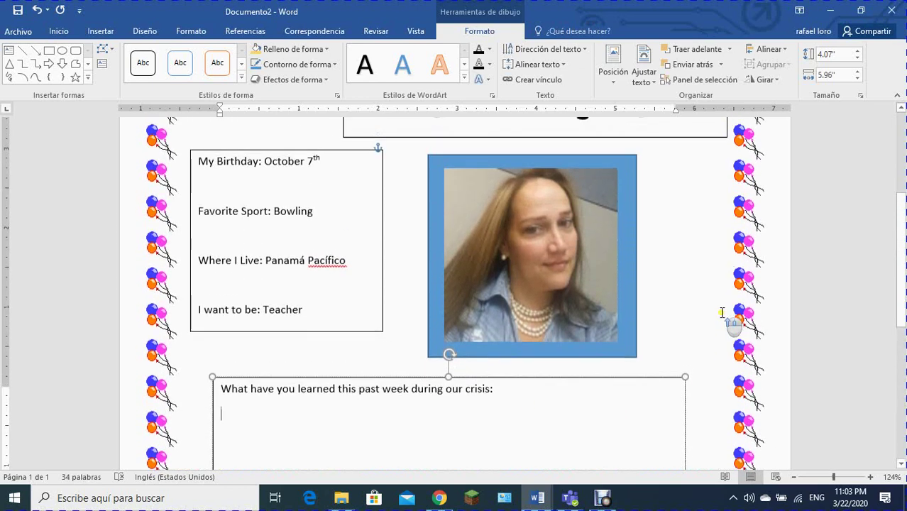
{"action": "scroll", "coordinate": [719, 320], "scroll_direction": "down", "scroll_amount": 3}
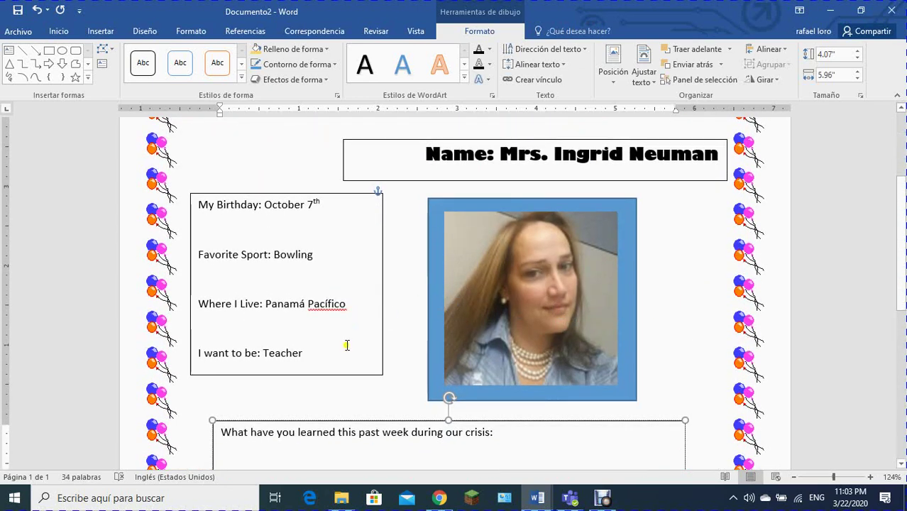
Step: Set the Teacher line to Arial Narrow and colour it light green
{"action": "left_click_drag", "start_coordinate": [305, 353], "coordinate": [198, 350]}
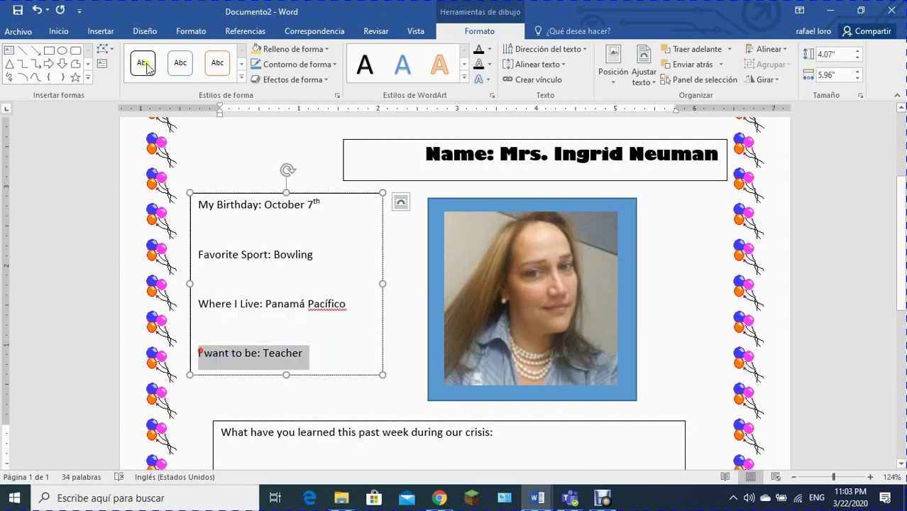
{"action": "left_click", "coordinate": [58, 32]}
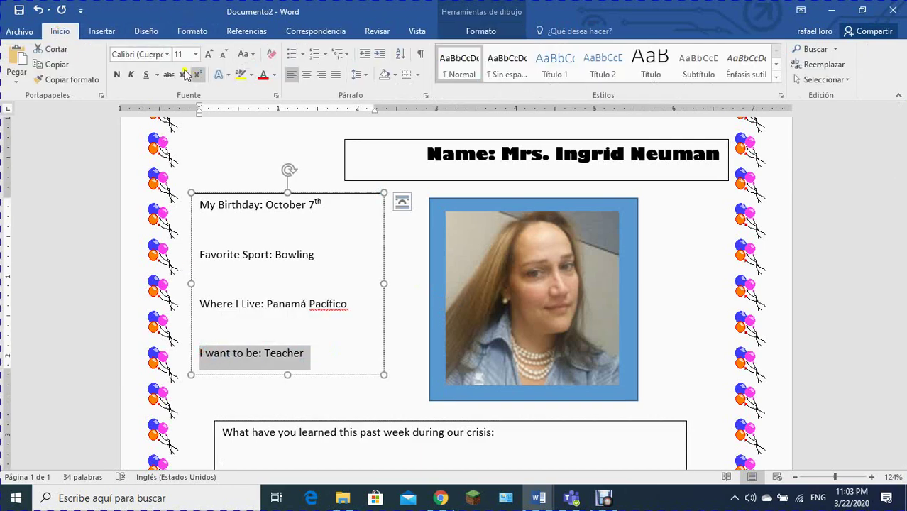
{"action": "left_click", "coordinate": [169, 55]}
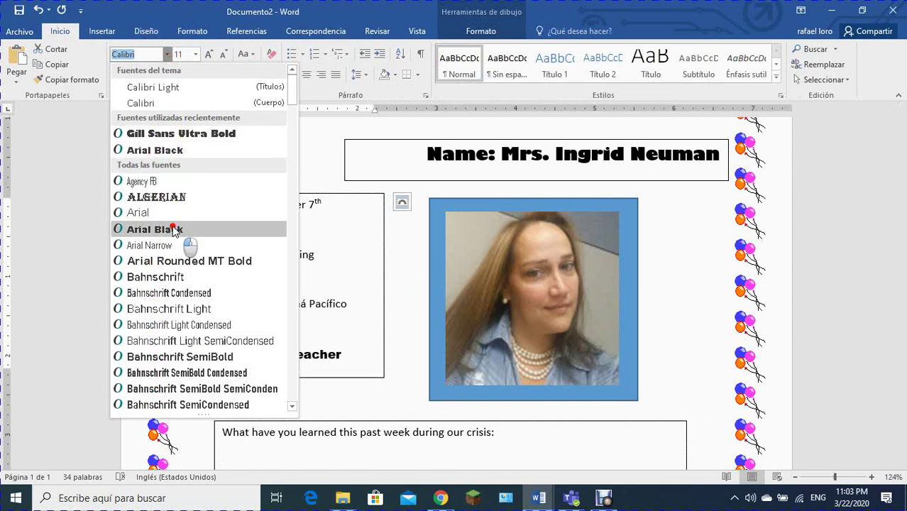
{"action": "left_click", "coordinate": [177, 247]}
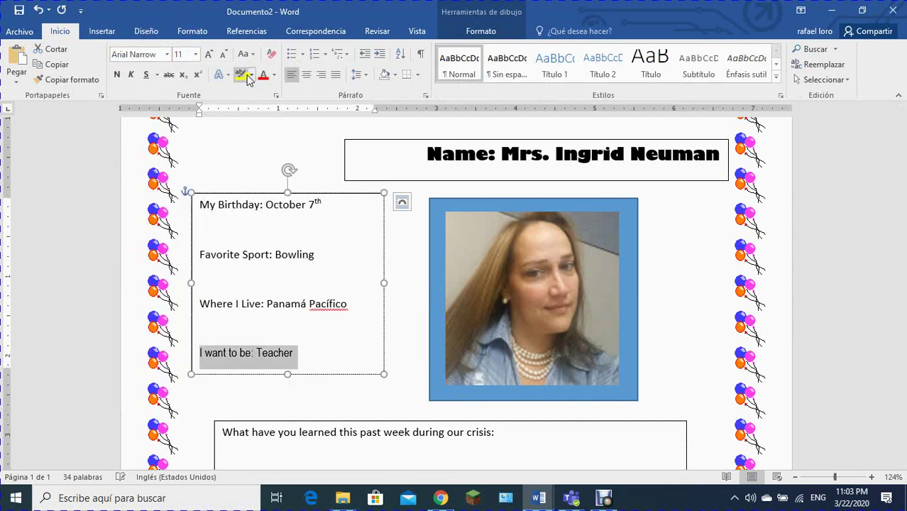
{"action": "left_click", "coordinate": [273, 75]}
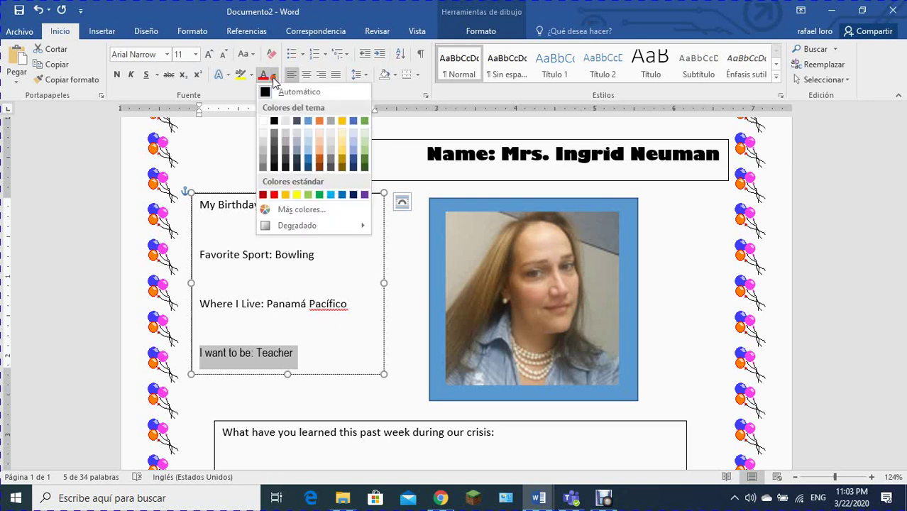
{"action": "left_click", "coordinate": [307, 194]}
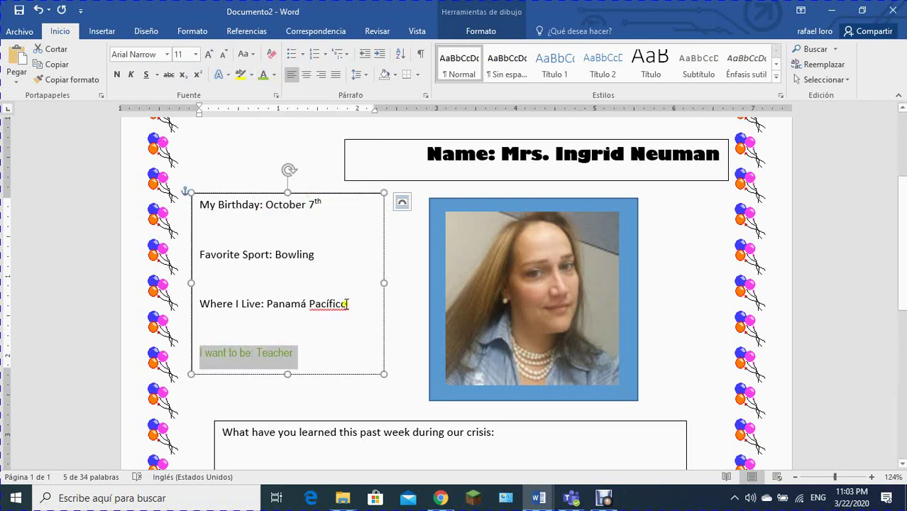
Step: Colour the Where I Live line light blue-grey and Favorite Sport dark orange-brown
{"action": "left_click_drag", "start_coordinate": [353, 307], "coordinate": [197, 299]}
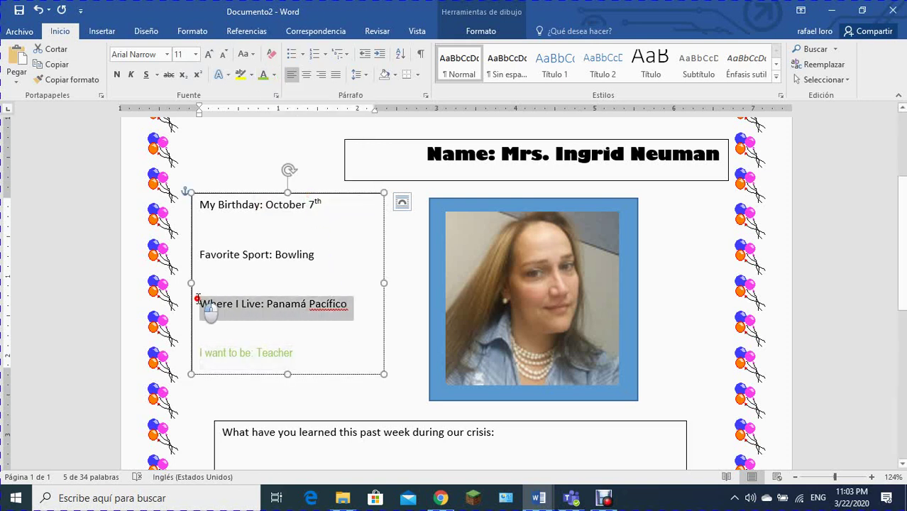
{"action": "left_click", "coordinate": [274, 74]}
{"action": "left_click", "coordinate": [308, 147]}
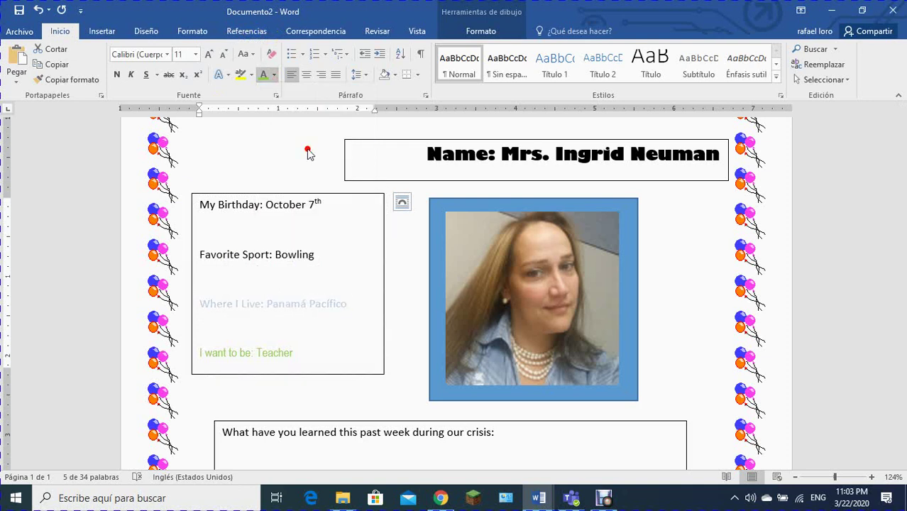
{"action": "left_click_drag", "start_coordinate": [320, 254], "coordinate": [206, 232]}
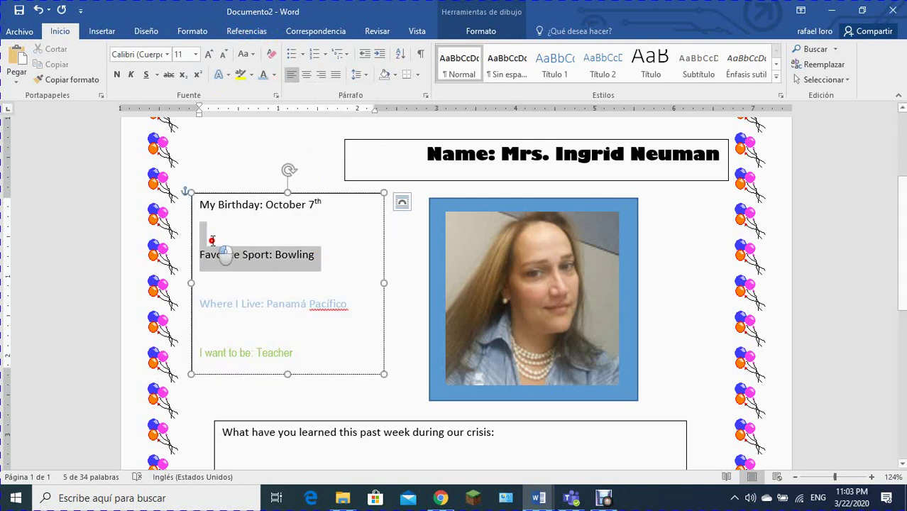
{"action": "left_click", "coordinate": [274, 74]}
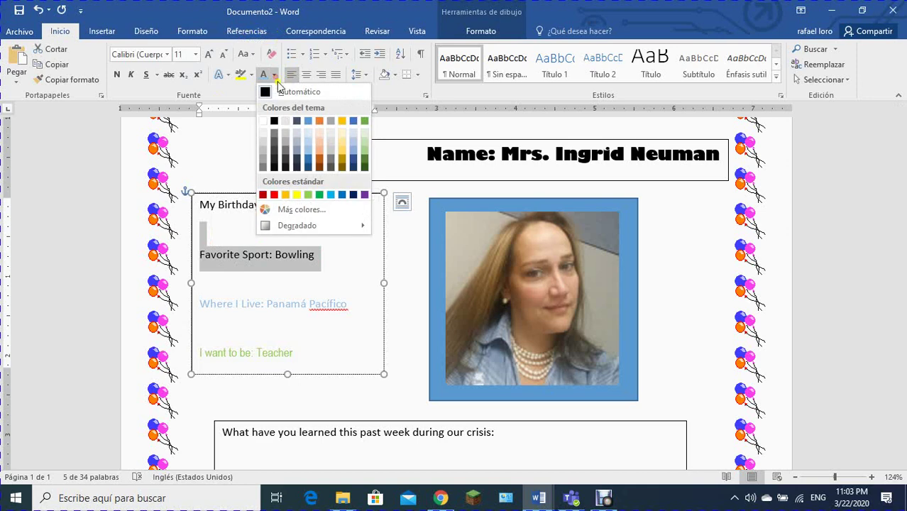
{"action": "left_click", "coordinate": [320, 164]}
{"action": "left_click", "coordinate": [347, 243]}
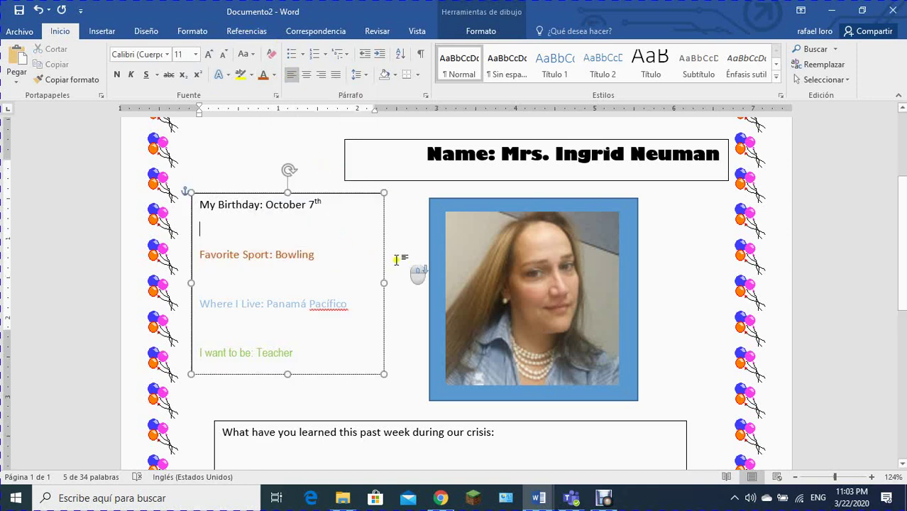
{"action": "scroll", "coordinate": [403, 257], "scroll_direction": "down", "scroll_amount": 3}
{"action": "left_click", "coordinate": [519, 204]}
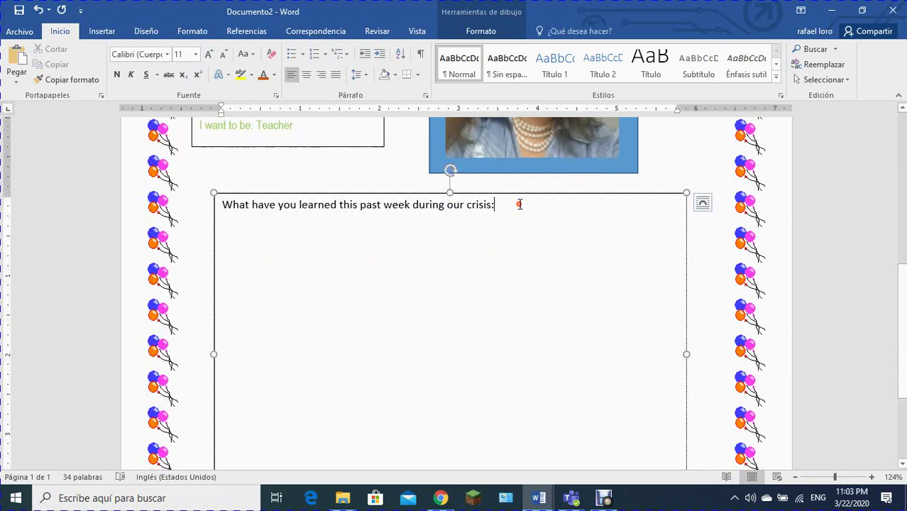
Step: Add 16 pt blank lines under the crisis question, then the heading '3 Goals for 2020:'
{"action": "key", "text": "Return"}
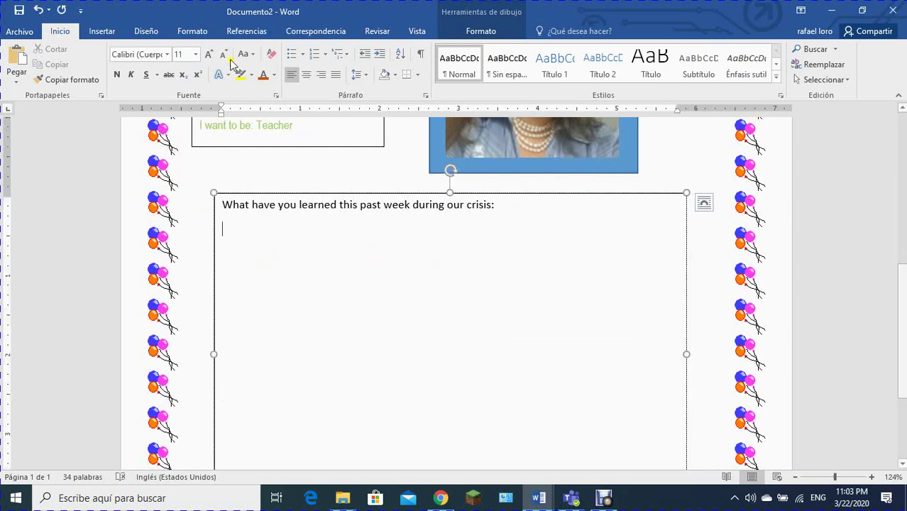
{"action": "left_click", "coordinate": [196, 54]}
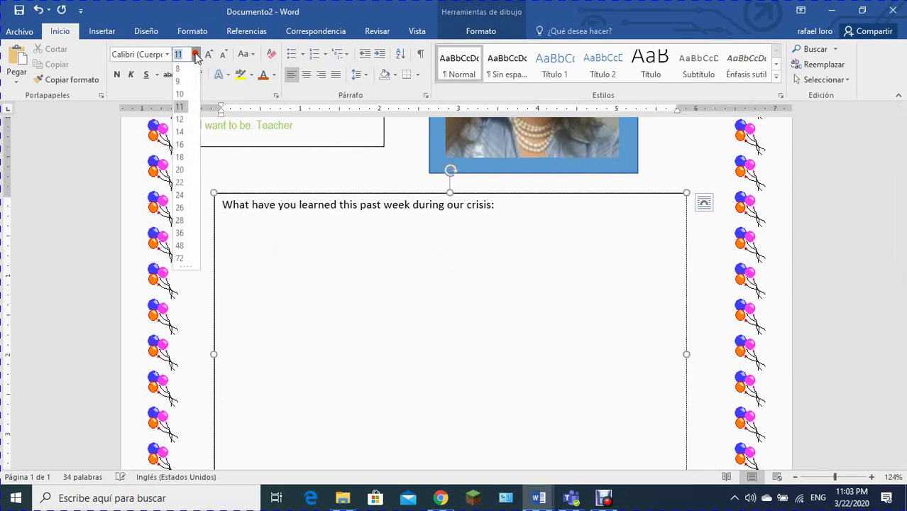
{"action": "left_click", "coordinate": [180, 145]}
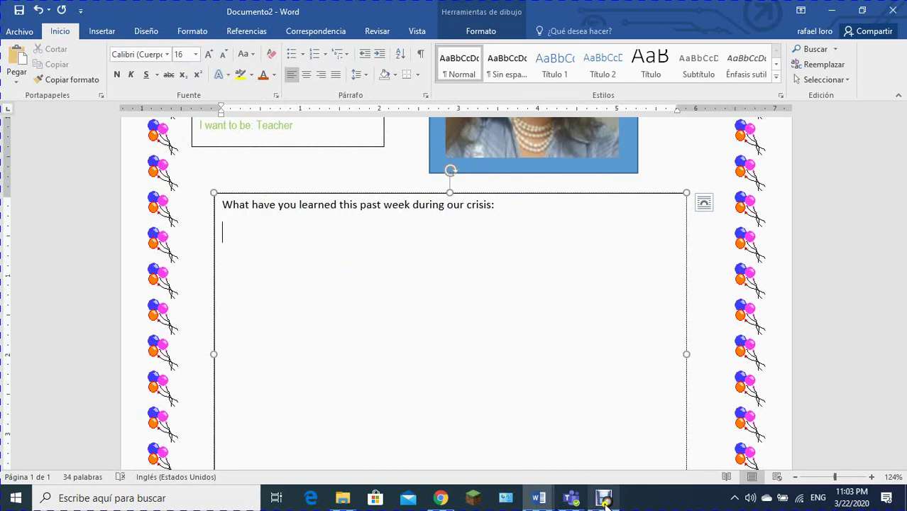
{"action": "left_click", "coordinate": [603, 498]}
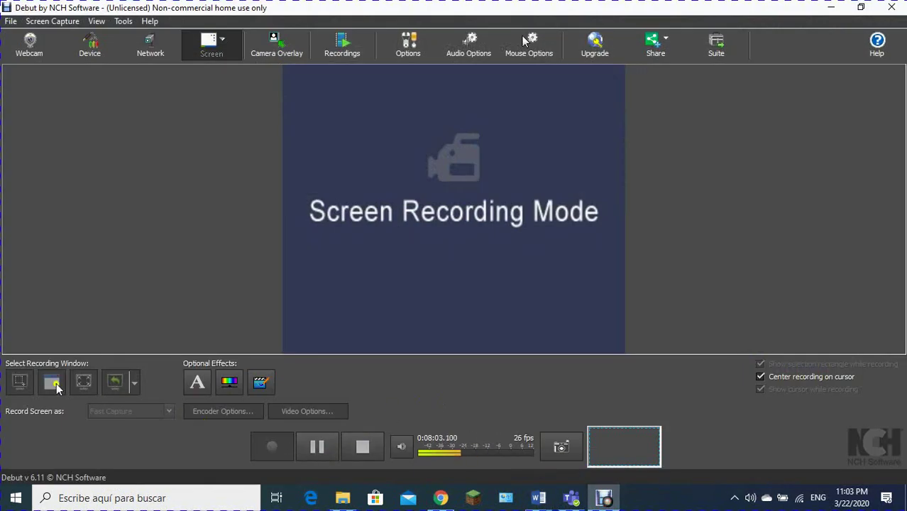
{"action": "left_click", "coordinate": [319, 447]}
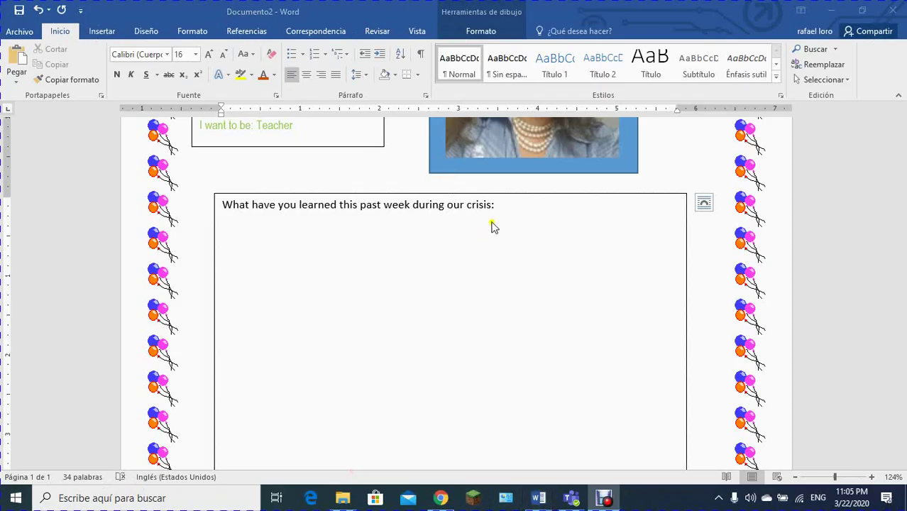
{"action": "left_click", "coordinate": [503, 206]}
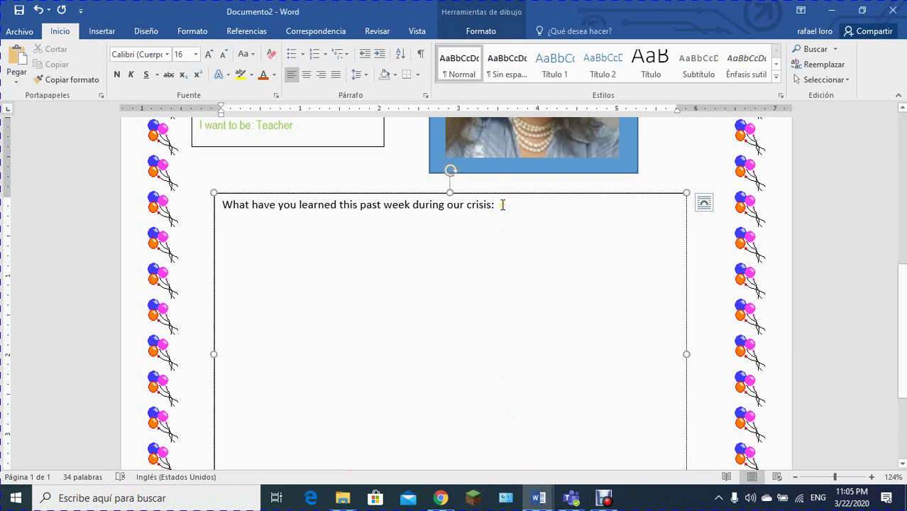
{"action": "left_click", "coordinate": [502, 206]}
{"action": "key", "text": "Return"}
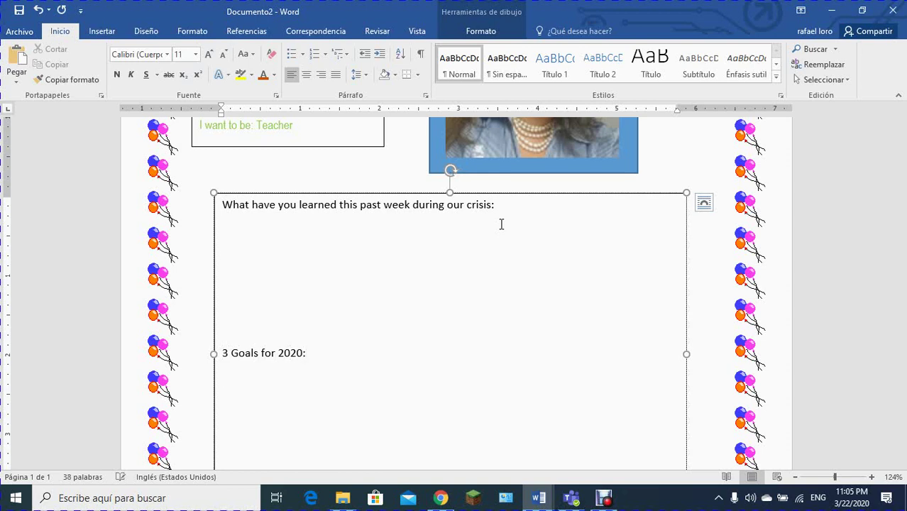
{"action": "scroll", "coordinate": [889, 242], "scroll_direction": "down", "scroll_amount": 3}
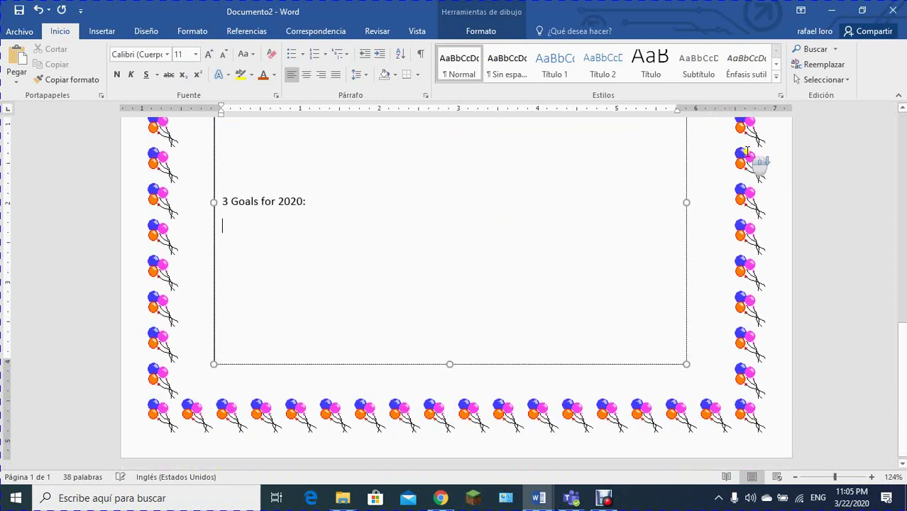
{"action": "scroll", "coordinate": [888, 242], "scroll_direction": "up", "scroll_amount": 8}
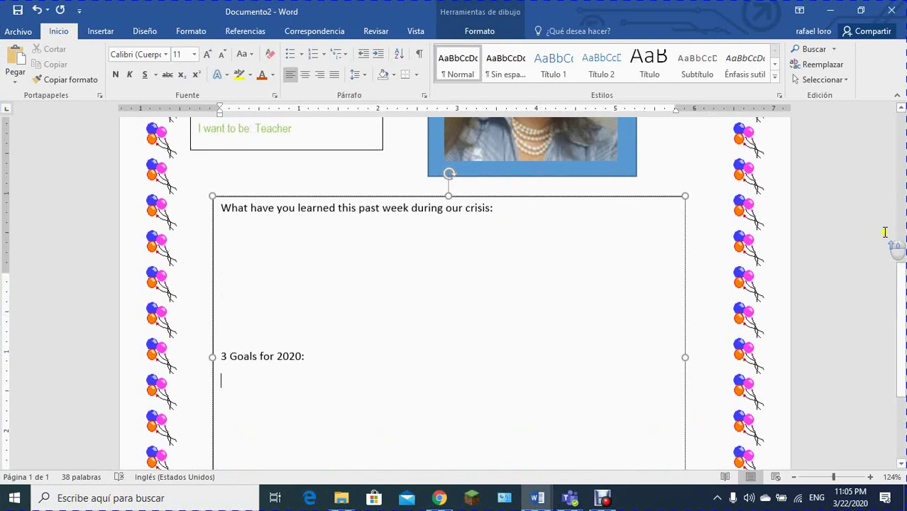
{"action": "scroll", "coordinate": [863, 170], "scroll_direction": "up", "scroll_amount": 2}
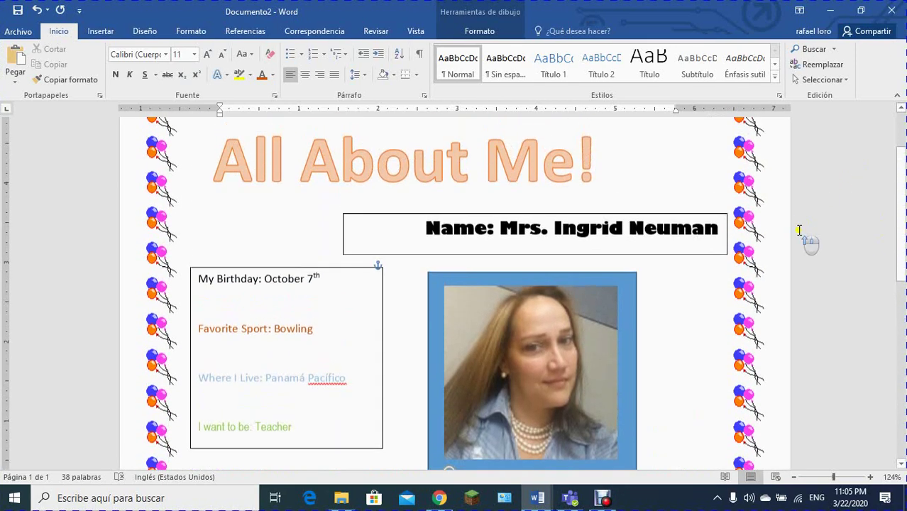
Step: Save the worksheet to Escritorio under the name 'All About Me'
{"action": "left_click", "coordinate": [13, 33]}
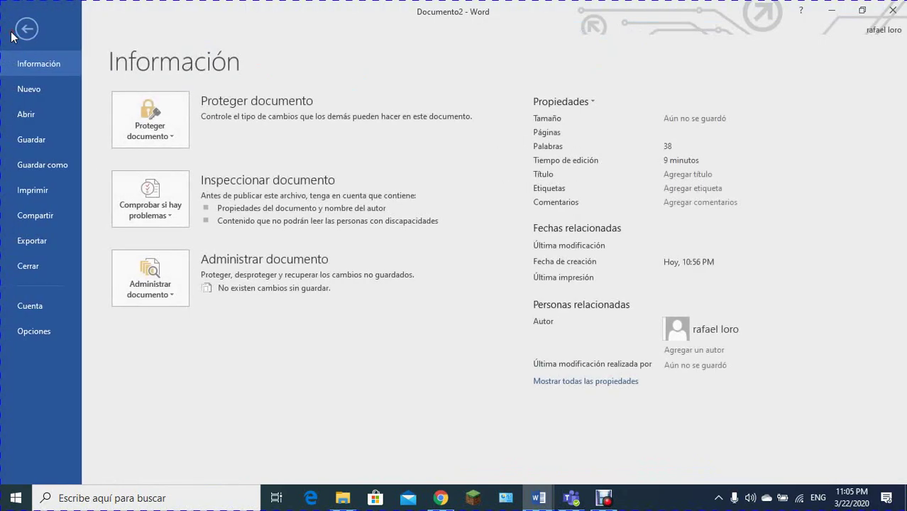
{"action": "left_click", "coordinate": [53, 167]}
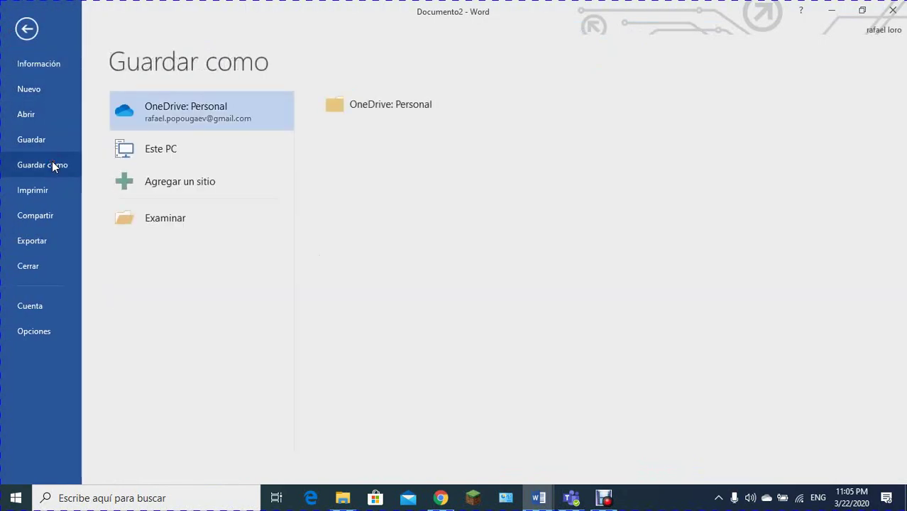
{"action": "left_click", "coordinate": [152, 218]}
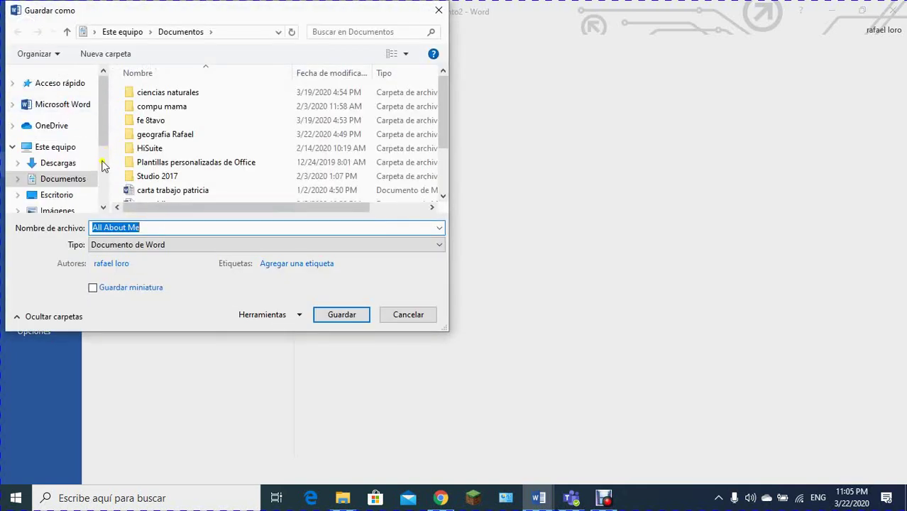
{"action": "left_click", "coordinate": [62, 198]}
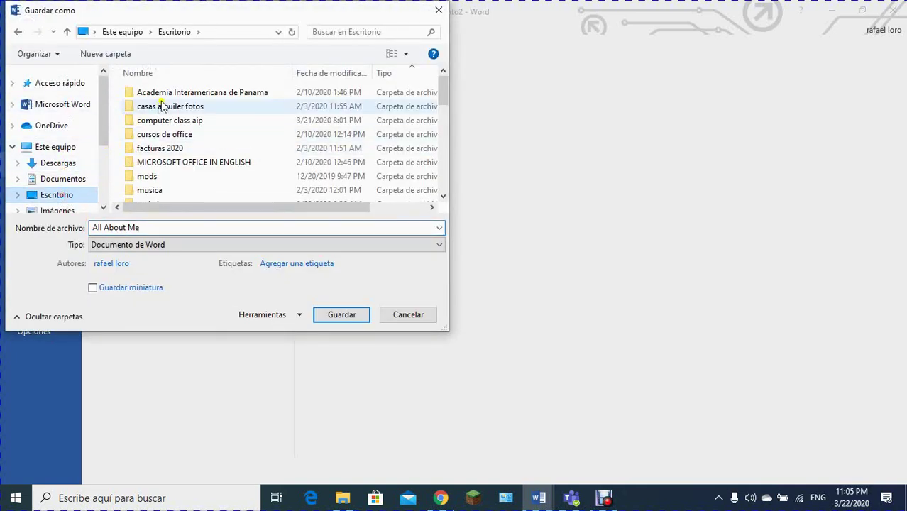
{"action": "left_click", "coordinate": [193, 226]}
{"action": "left_click", "coordinate": [324, 318]}
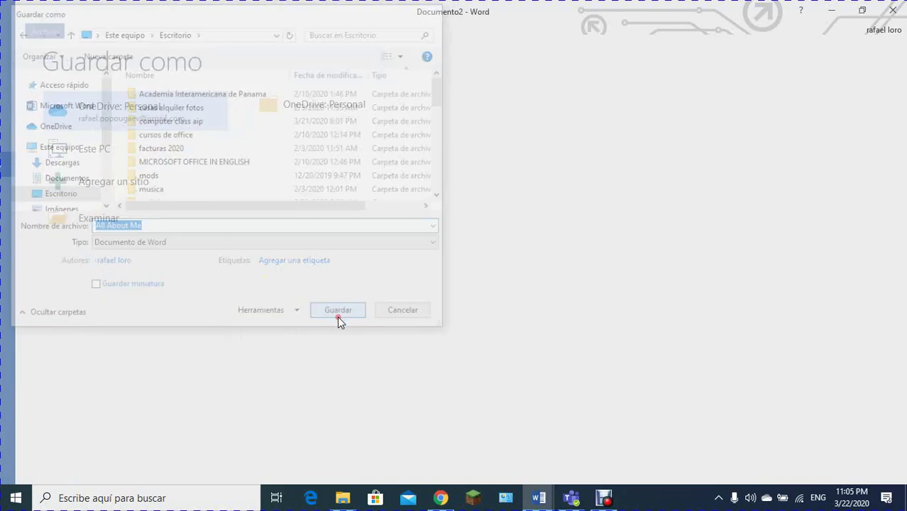
{"action": "left_click", "coordinate": [574, 500]}
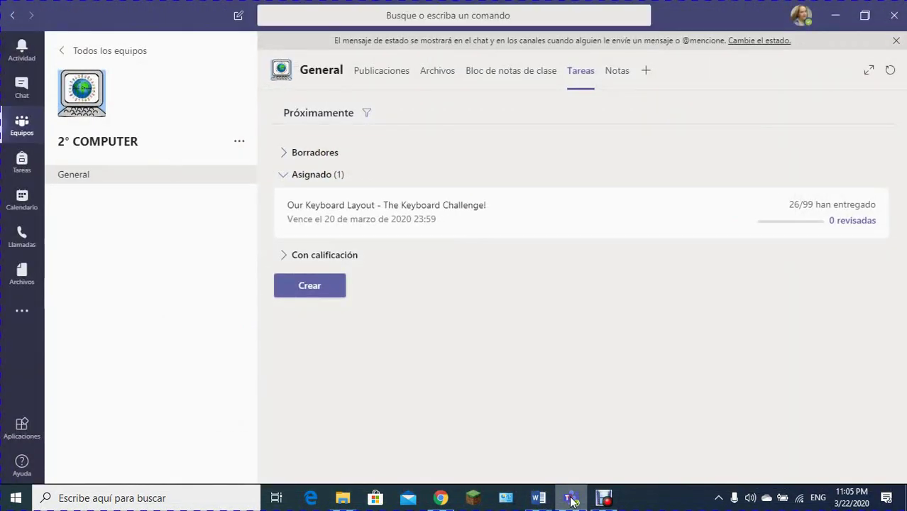
Step: Go to Todos los equipos to list the seven teams, 1° to 6° COMPUTER and All Teachers
{"action": "left_click", "coordinate": [83, 53]}
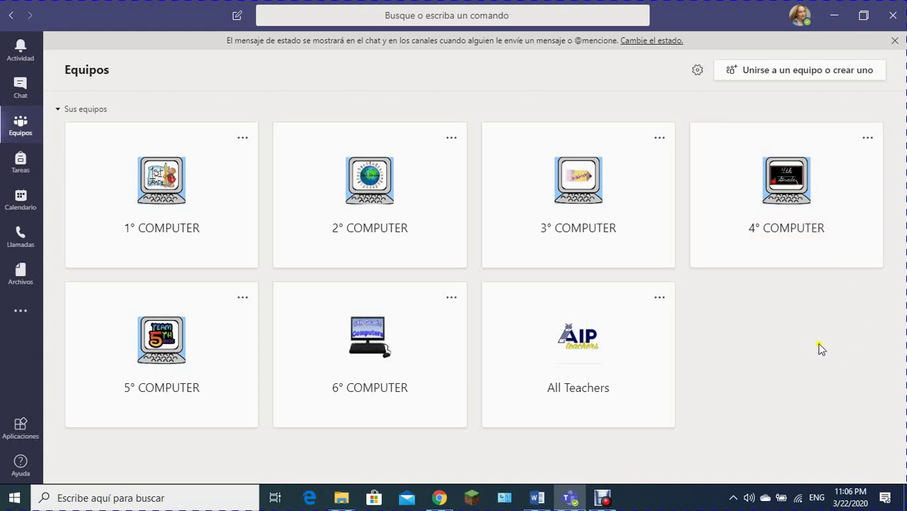
{"action": "mouse_move", "coordinate": [601, 501]}
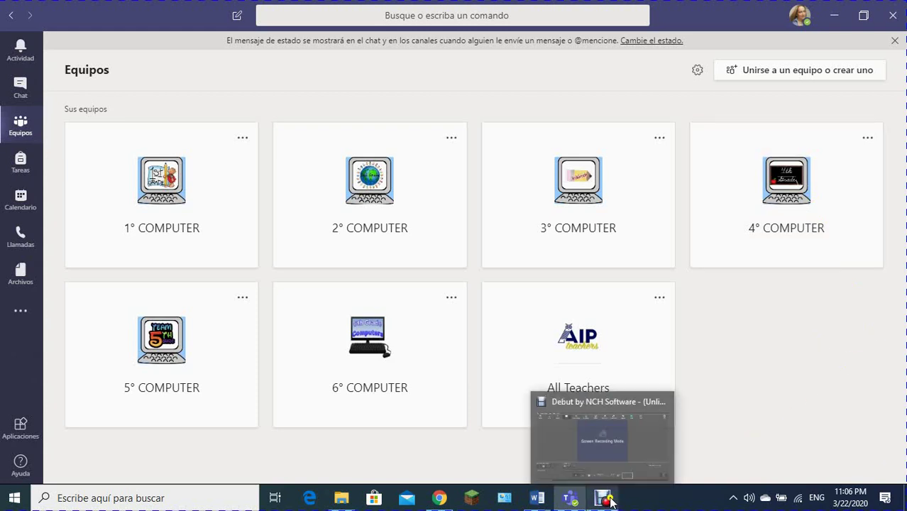